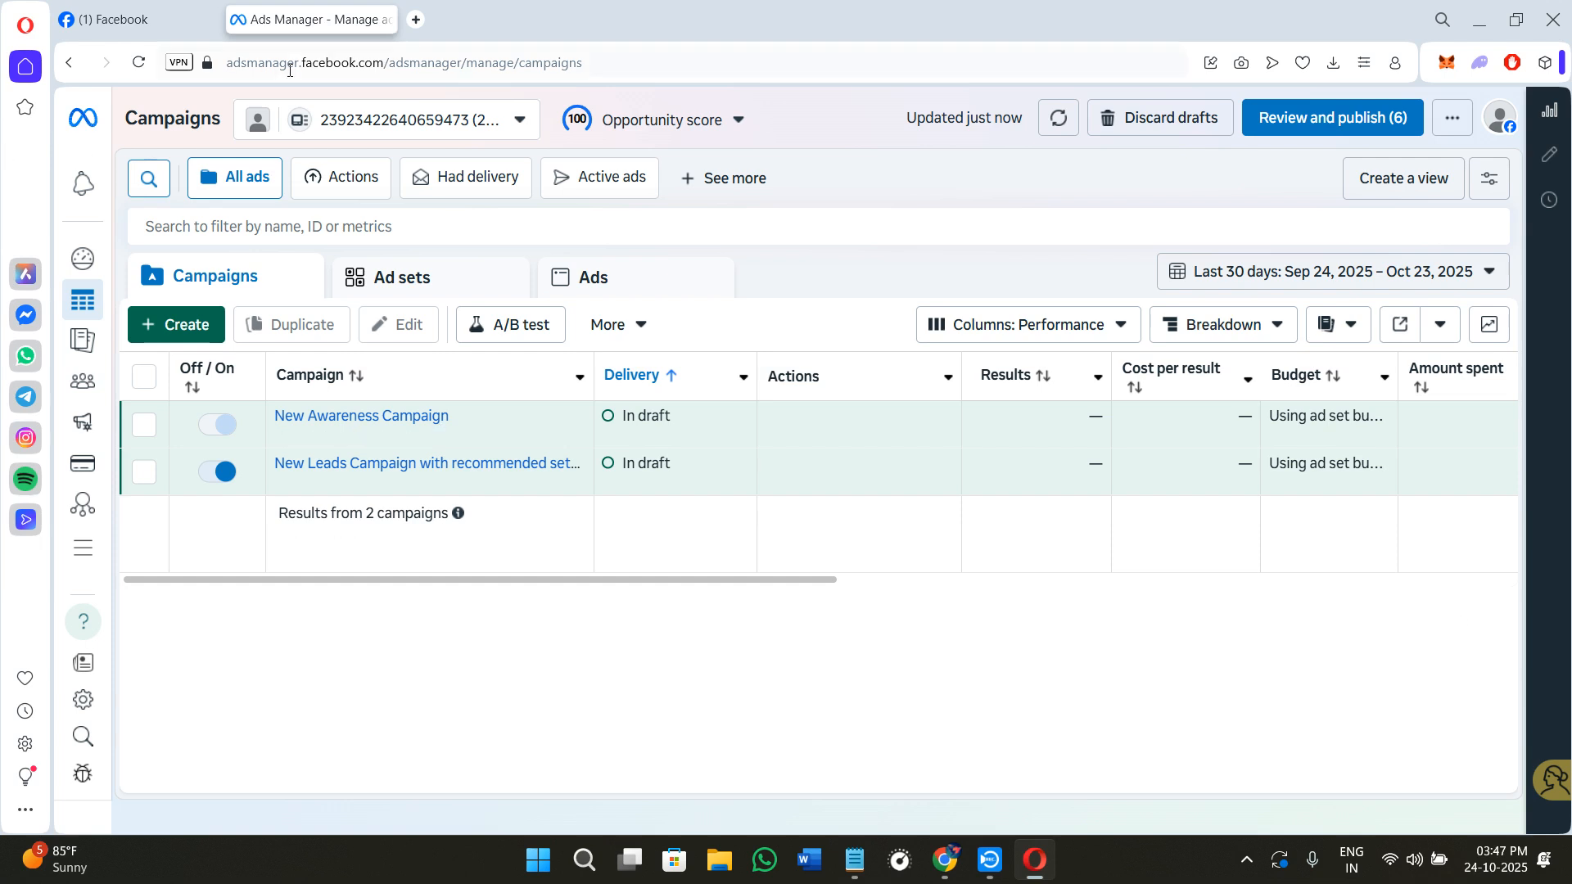
{"action": "left_click", "coordinate": [369, 66]}
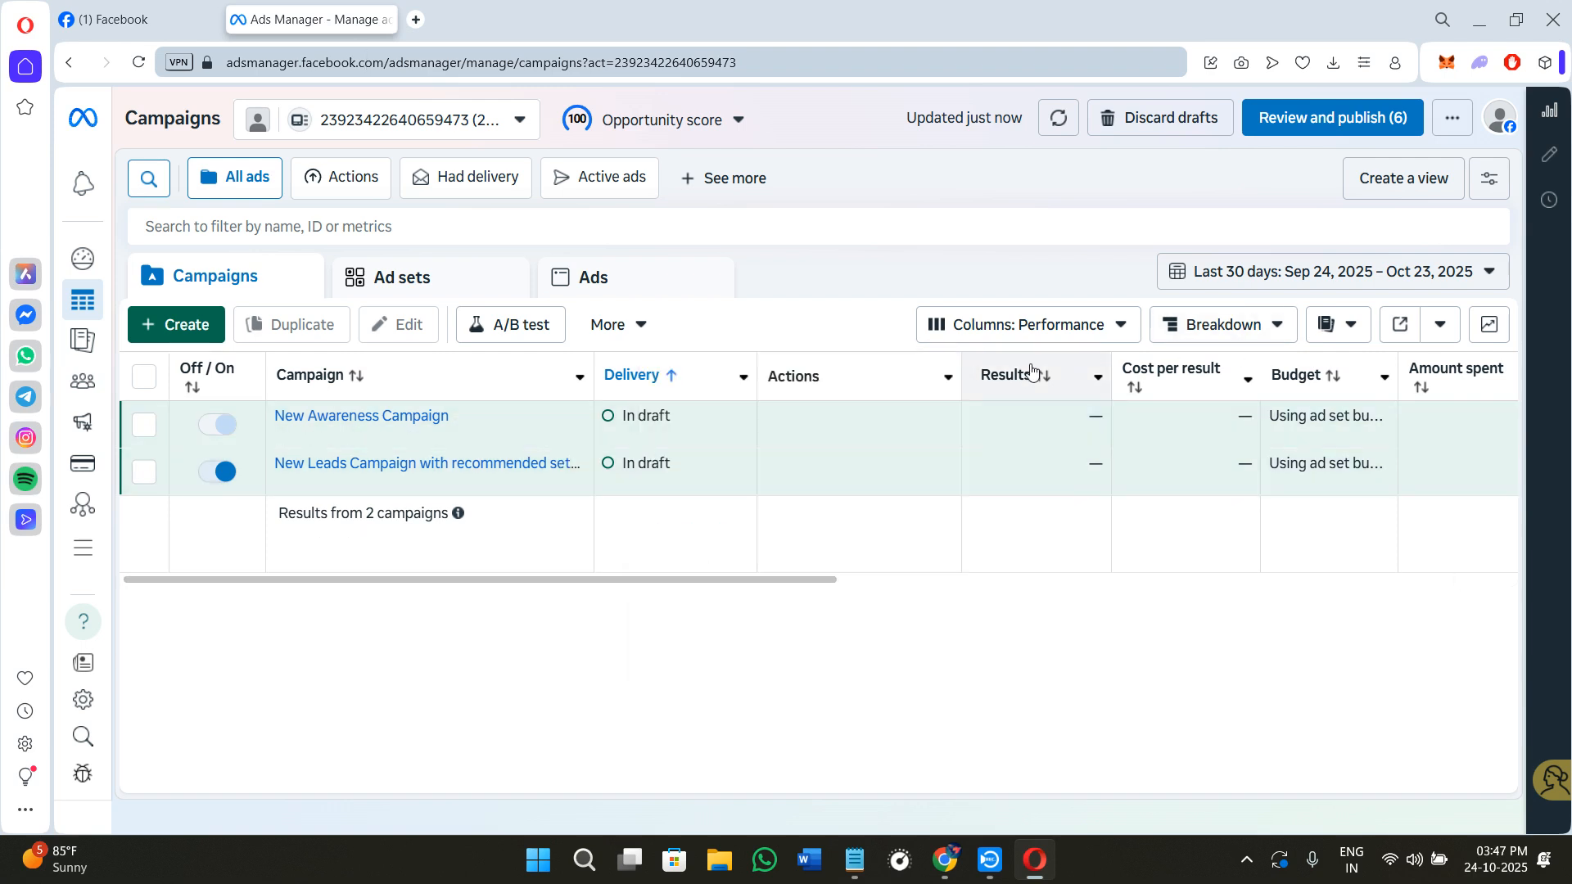
{"action": "left_click", "coordinate": [81, 123]}
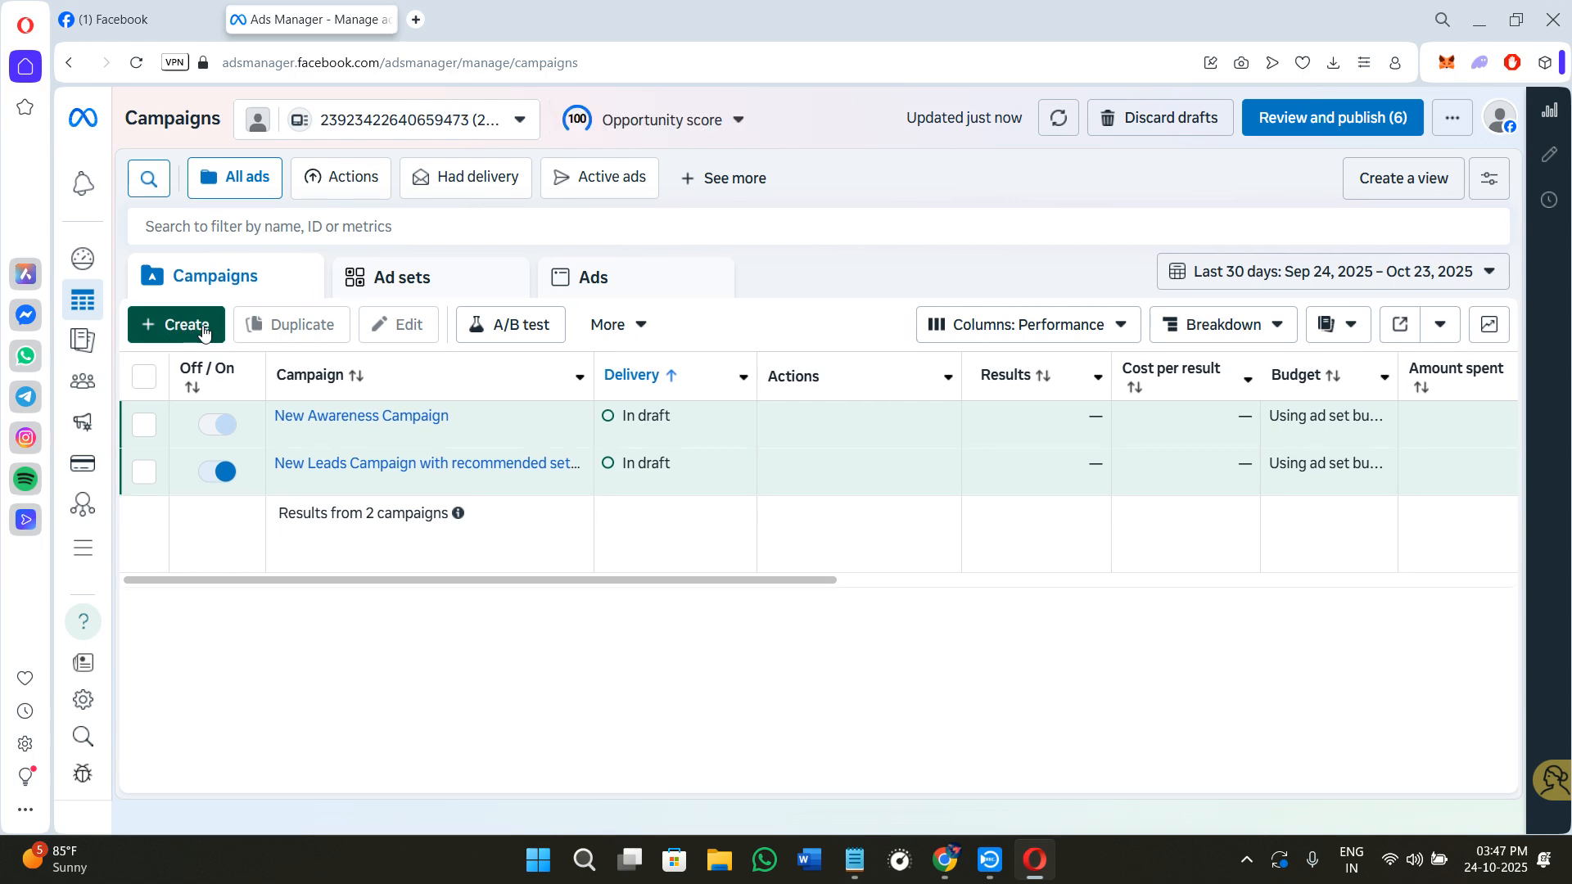
Step: Create a new campaign with the Auction buying type and the Engagement objective
{"action": "left_click", "coordinate": [186, 325]}
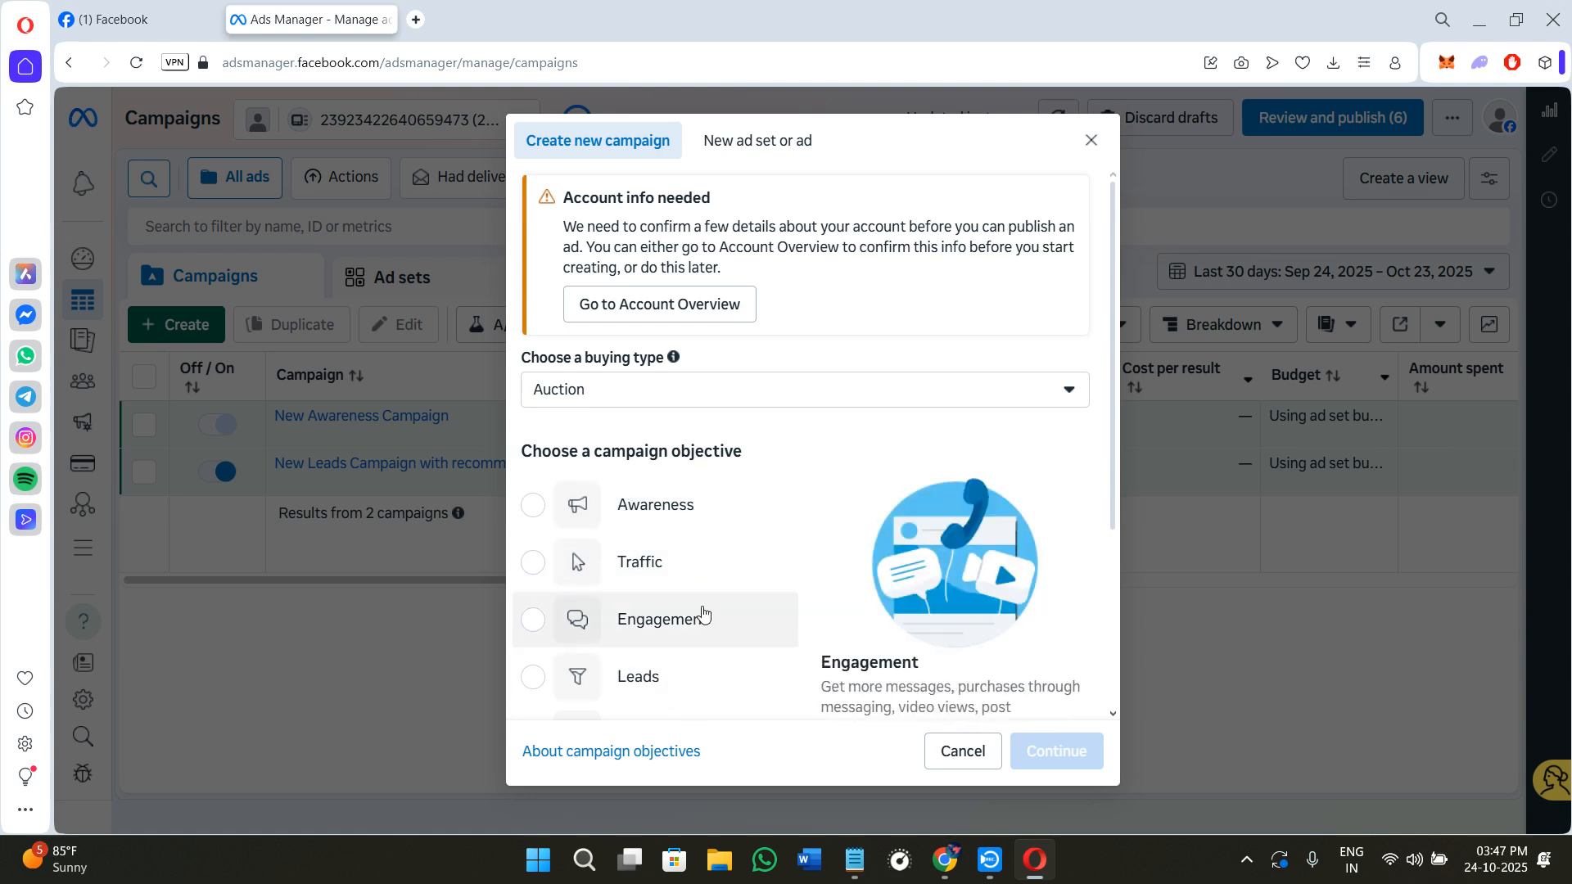
{"action": "left_click", "coordinate": [577, 405]}
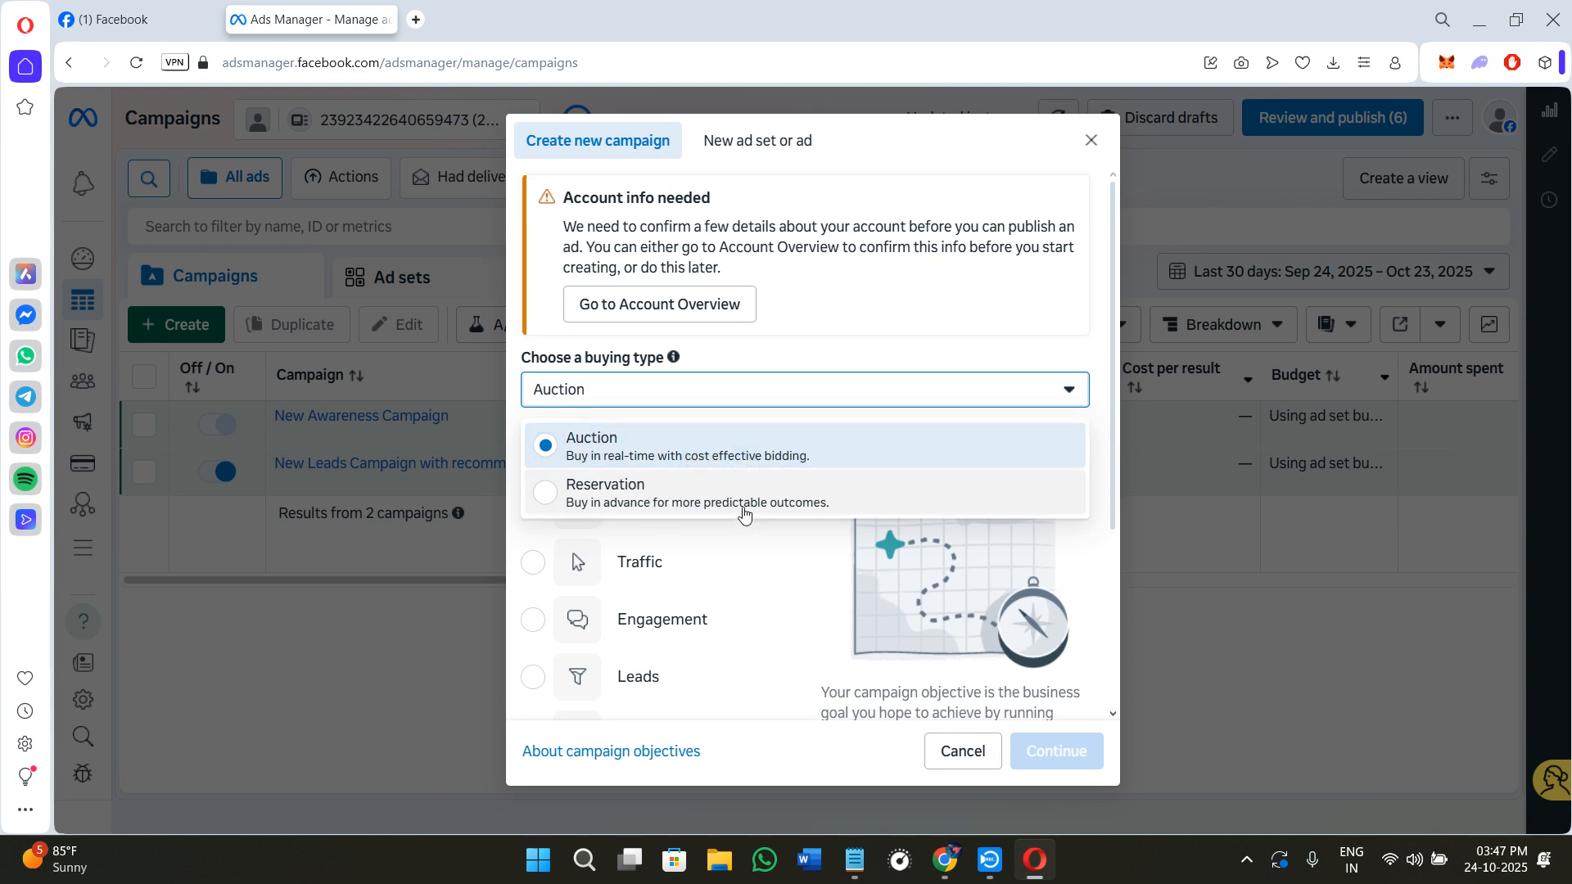
{"action": "left_click", "coordinate": [729, 562]}
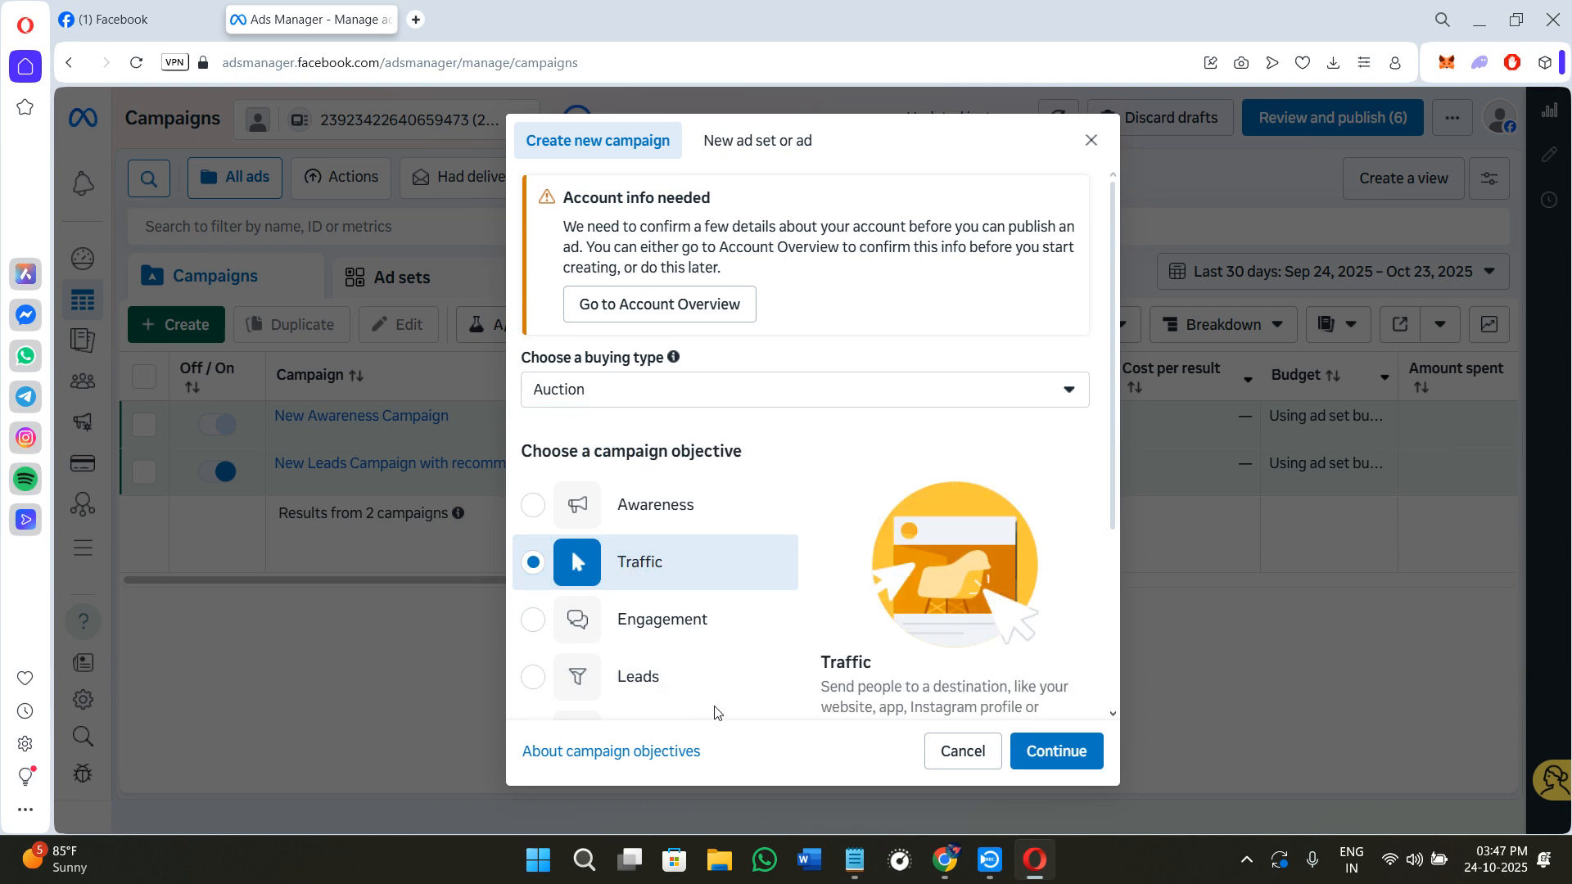
{"action": "left_click", "coordinate": [597, 619]}
{"action": "left_click", "coordinate": [1056, 751]}
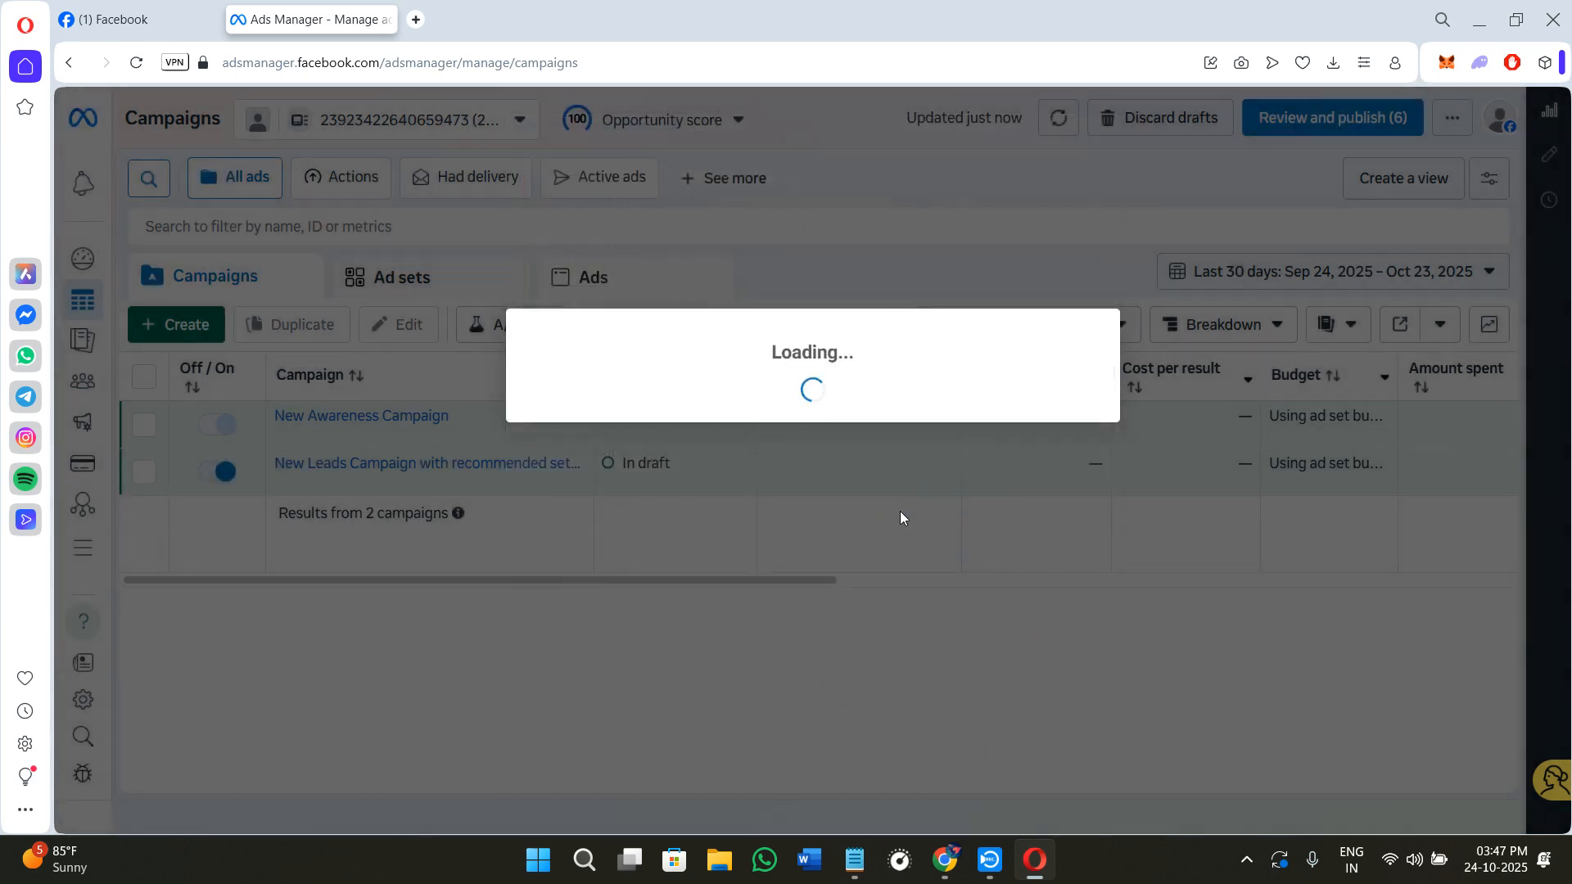
{"action": "left_click", "coordinate": [899, 513]}
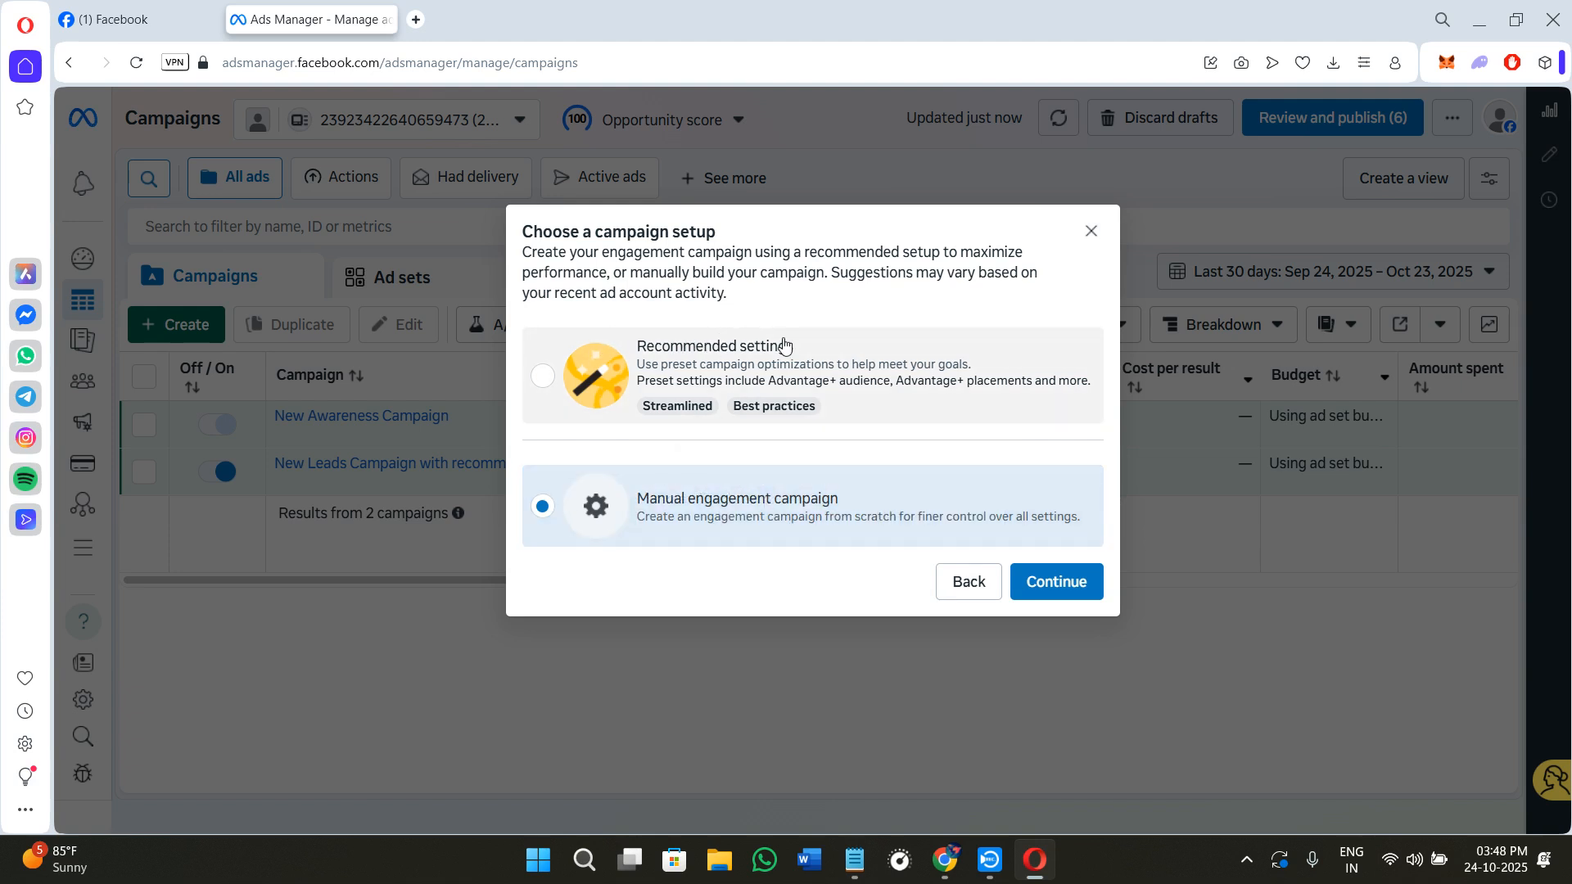
Step: Choose the Recommended settings setup for the engagement campaign and continue to its campaign settings
{"action": "left_click", "coordinate": [896, 384]}
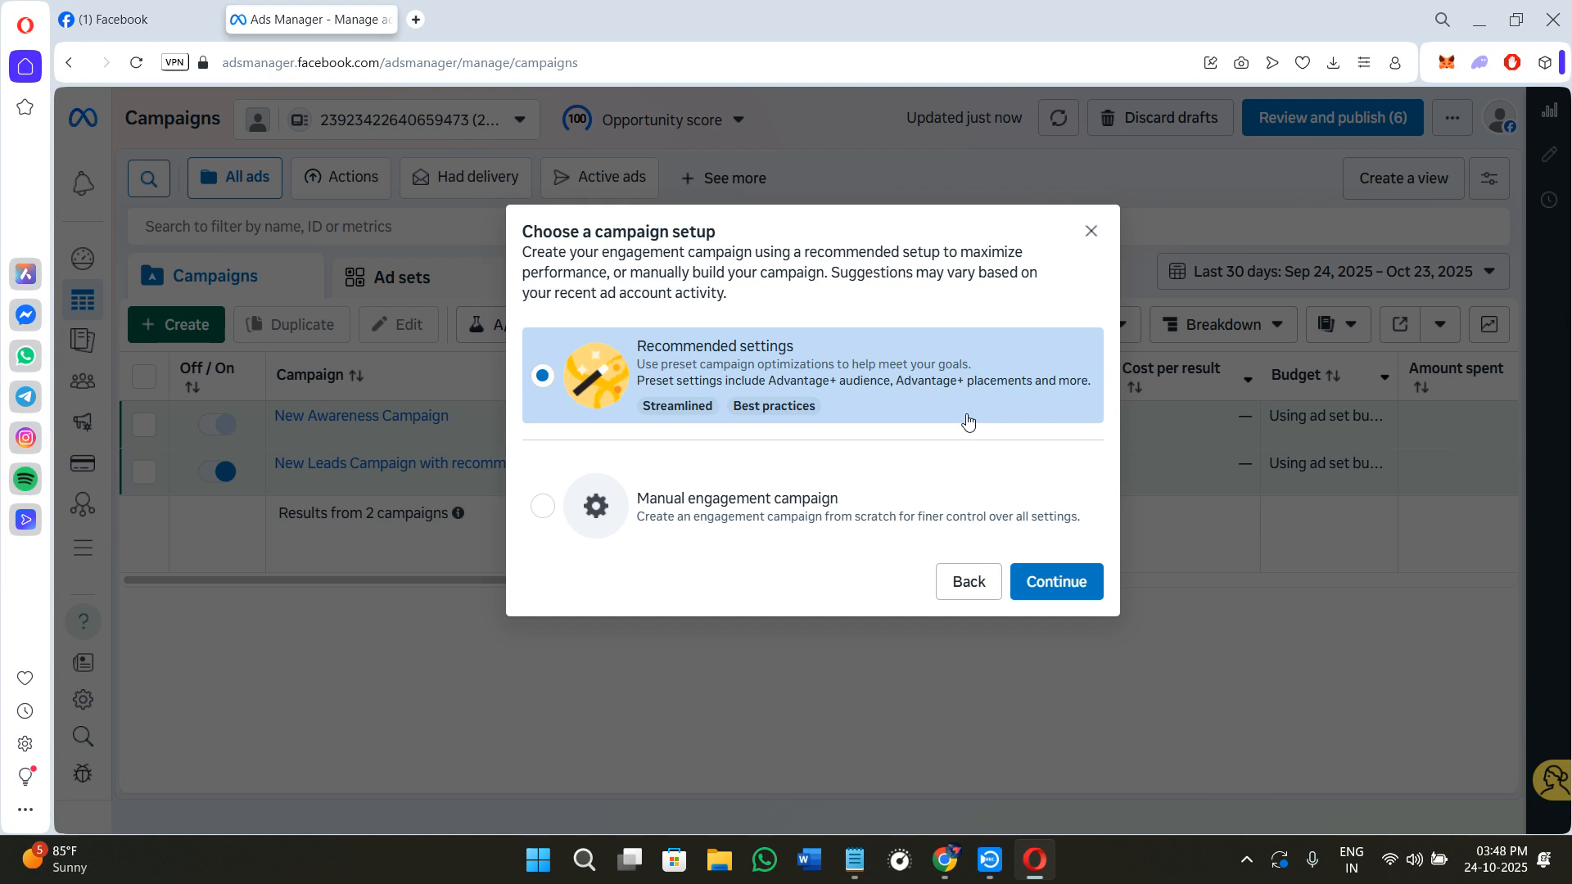
{"action": "left_click", "coordinate": [683, 494]}
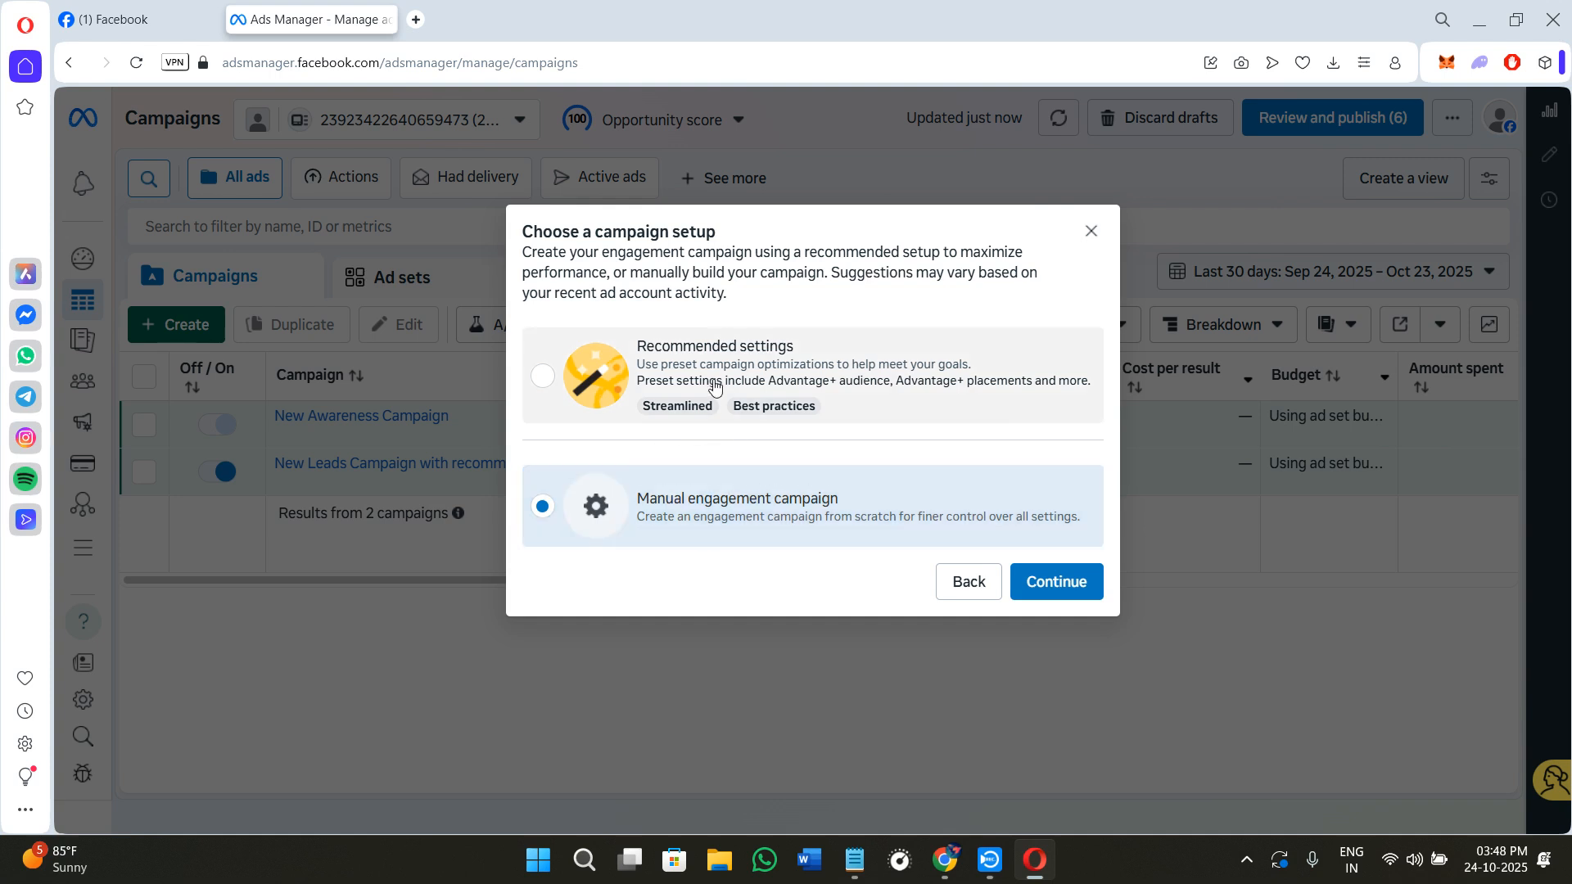
{"action": "left_click_drag", "start_coordinate": [901, 365], "coordinate": [907, 366]}
{"action": "left_click", "coordinate": [1073, 574]}
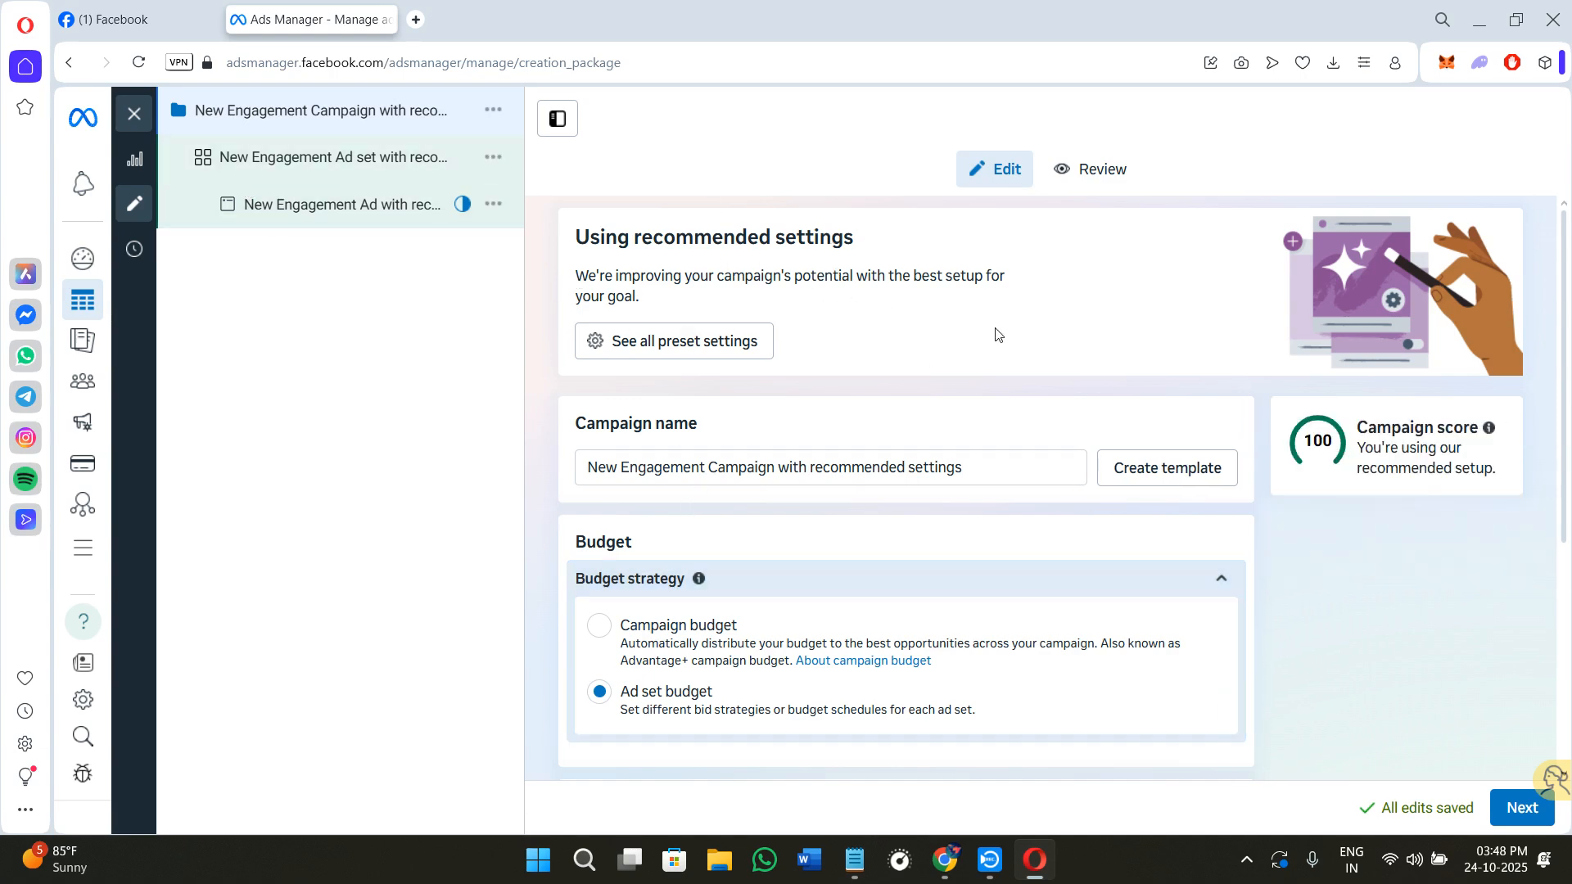
Step: Switch the budget strategy to Campaign budget, keeping the daily budget type and its amount
{"action": "scroll", "coordinate": [901, 328], "scroll_direction": "down", "scroll_amount": 5}
{"action": "scroll", "coordinate": [1197, 450], "scroll_direction": "up", "scroll_amount": 5}
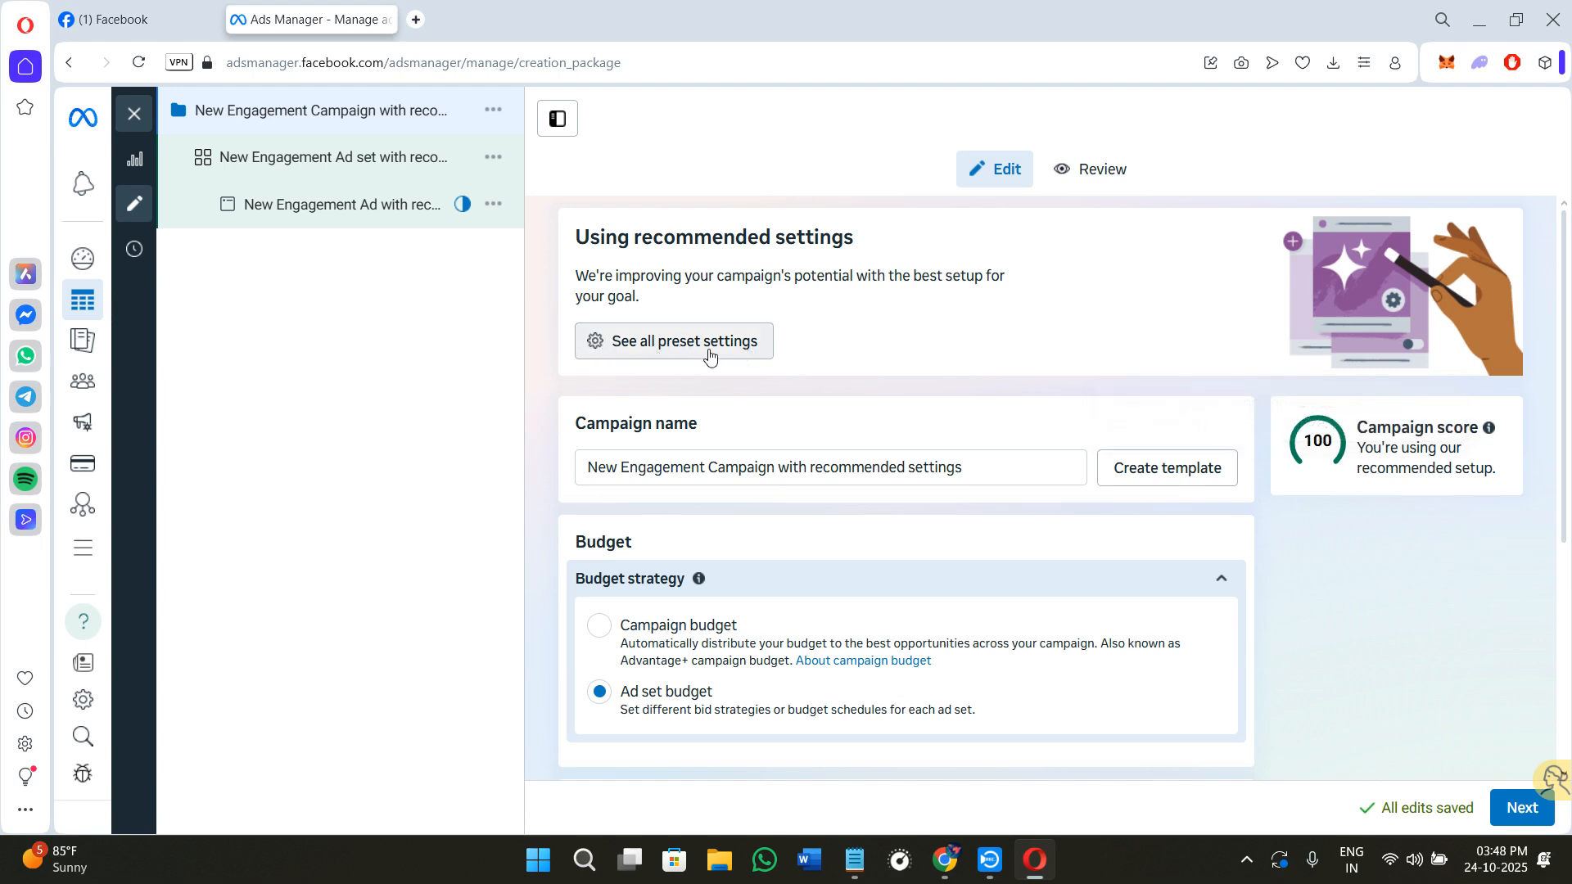
{"action": "scroll", "coordinate": [709, 355], "scroll_direction": "down", "scroll_amount": 2}
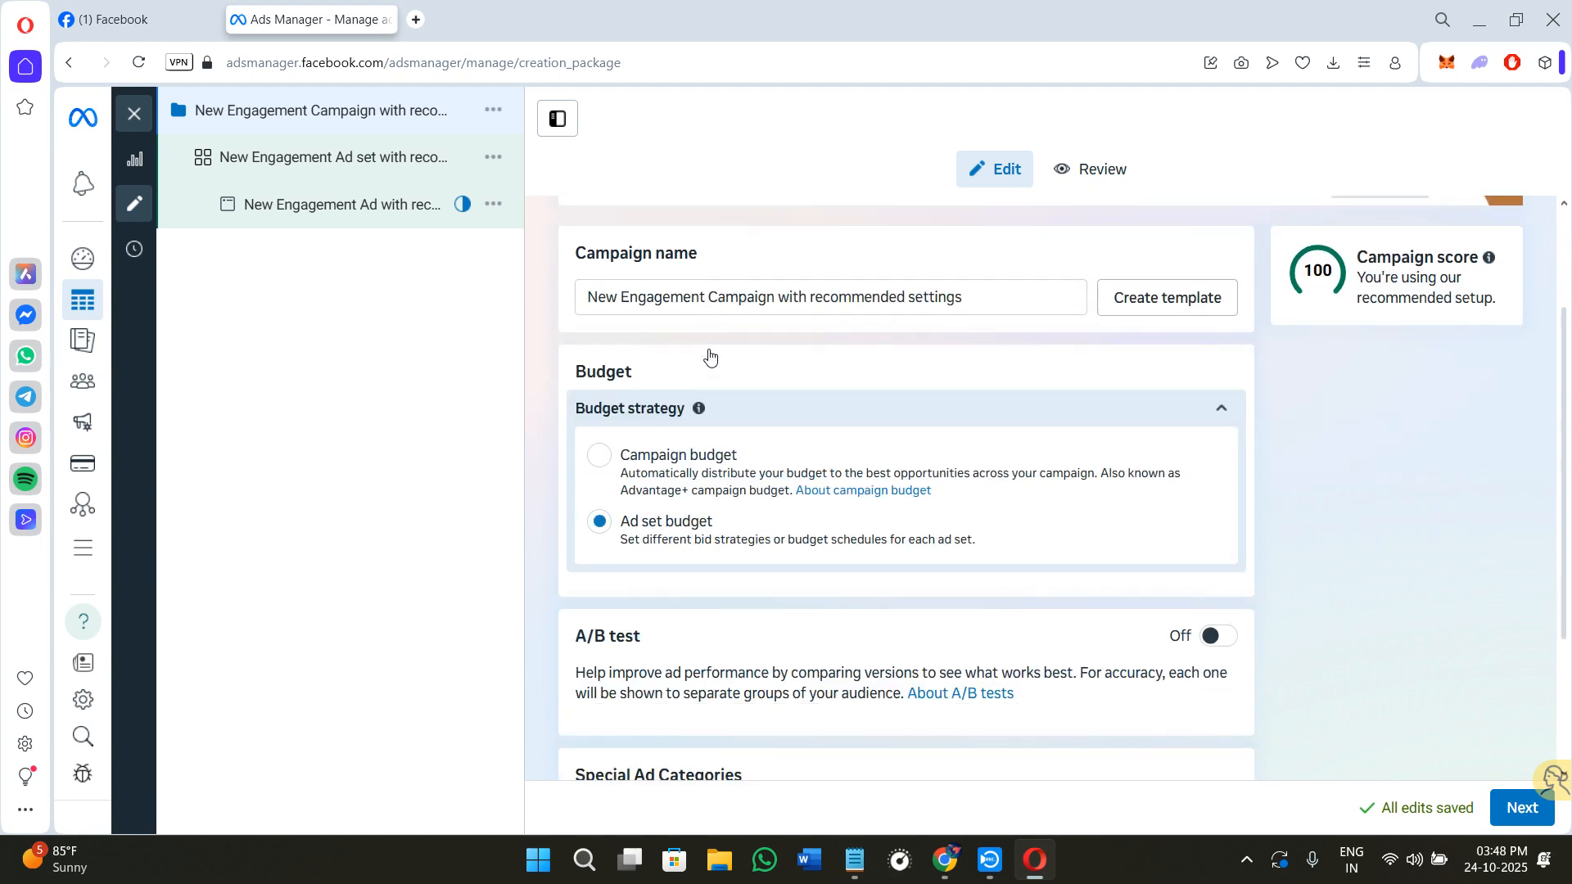
{"action": "left_click", "coordinate": [710, 299]}
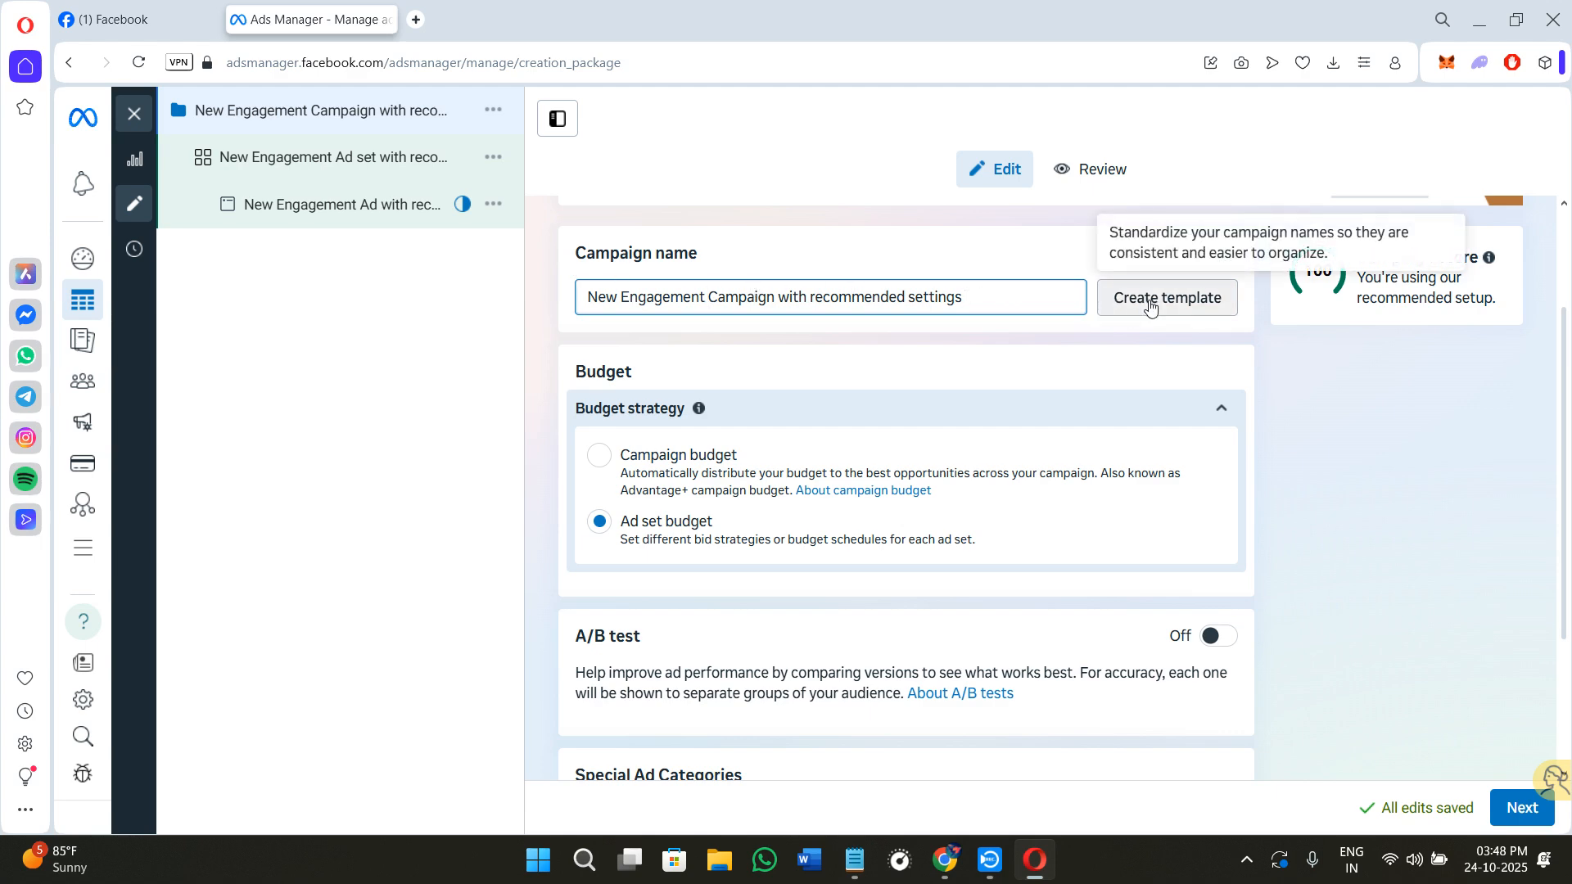
{"action": "scroll", "coordinate": [1150, 307], "scroll_direction": "down", "scroll_amount": 3}
{"action": "scroll", "coordinate": [1152, 308], "scroll_direction": "up", "scroll_amount": 2}
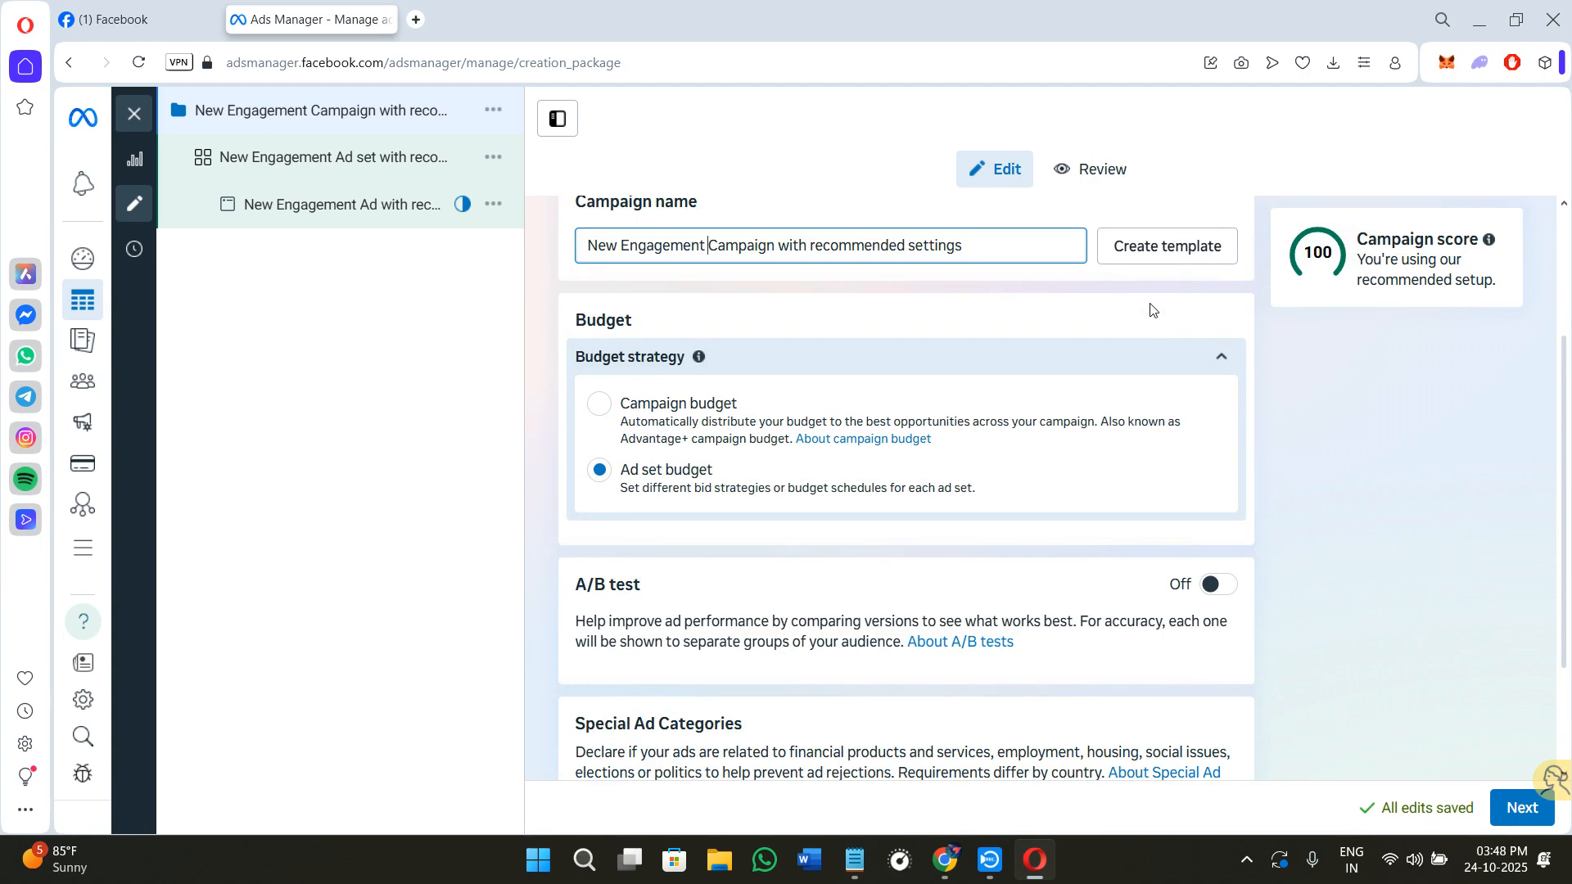
{"action": "left_click", "coordinate": [599, 404]}
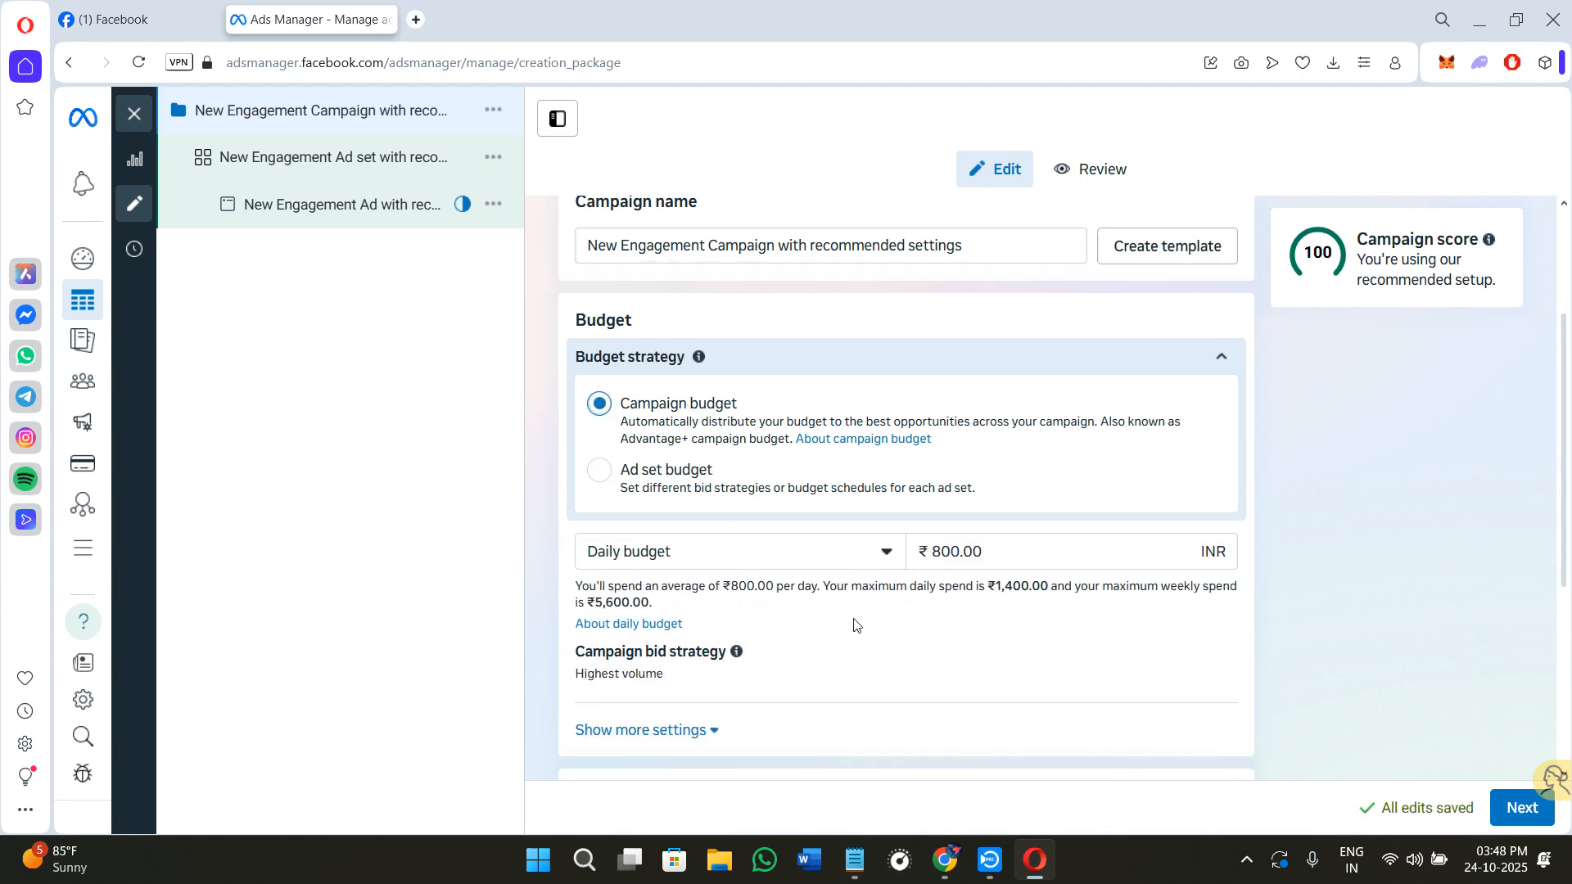
{"action": "scroll", "coordinate": [854, 625], "scroll_direction": "down", "scroll_amount": 2}
{"action": "left_click", "coordinate": [688, 385]}
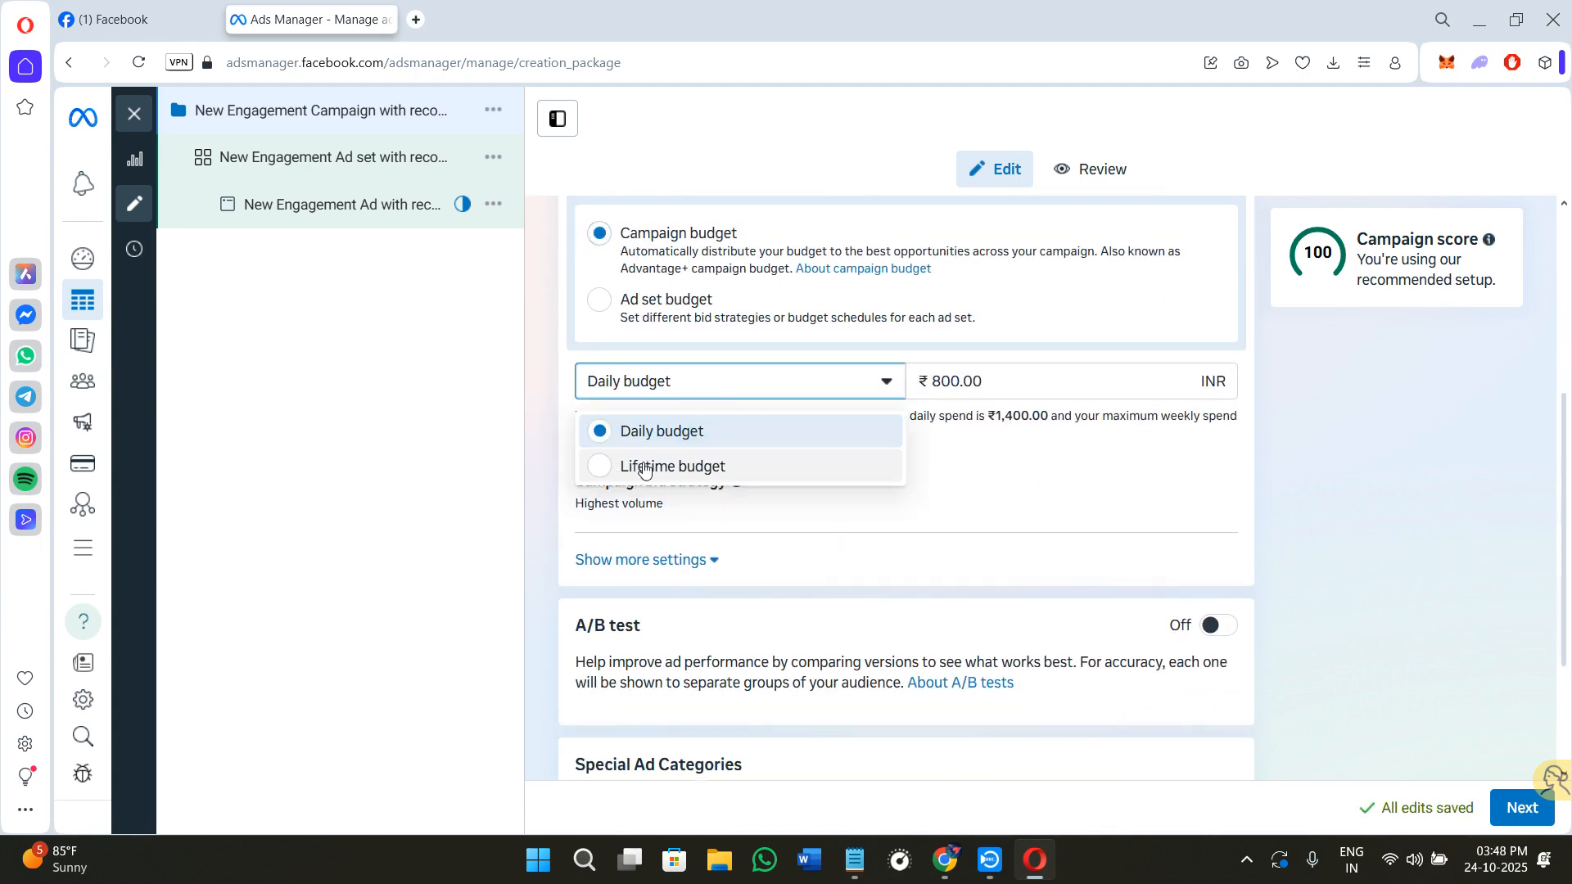
{"action": "left_click", "coordinate": [1067, 381]}
{"action": "double_click", "coordinate": [952, 381]}
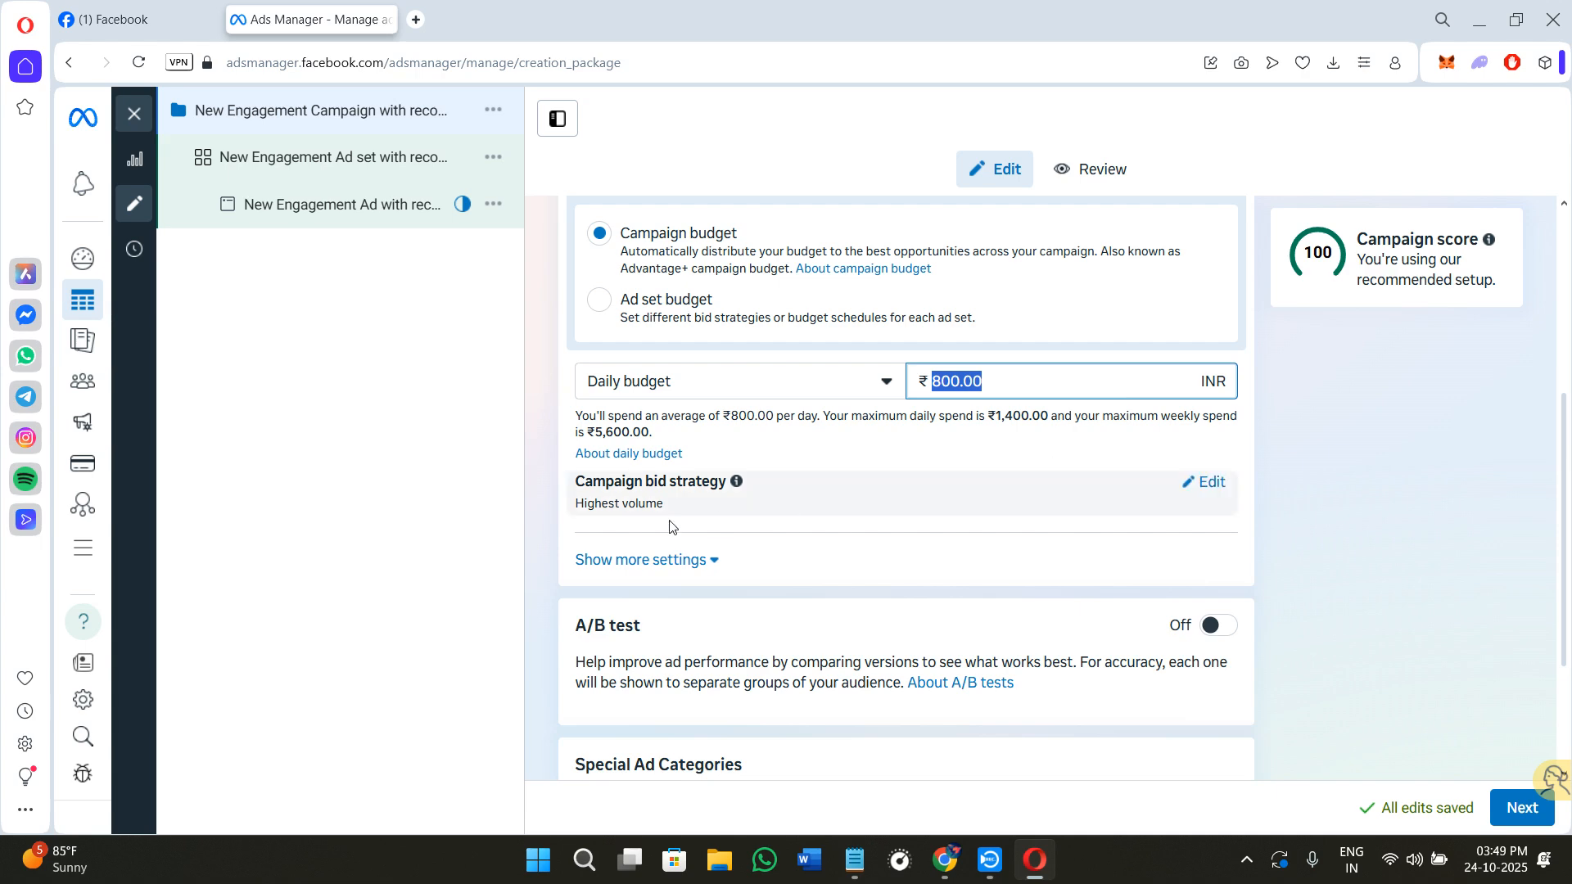
Step: Turn on the A/B test for the engagement campaign
{"action": "scroll", "coordinate": [821, 586], "scroll_direction": "down", "scroll_amount": 2}
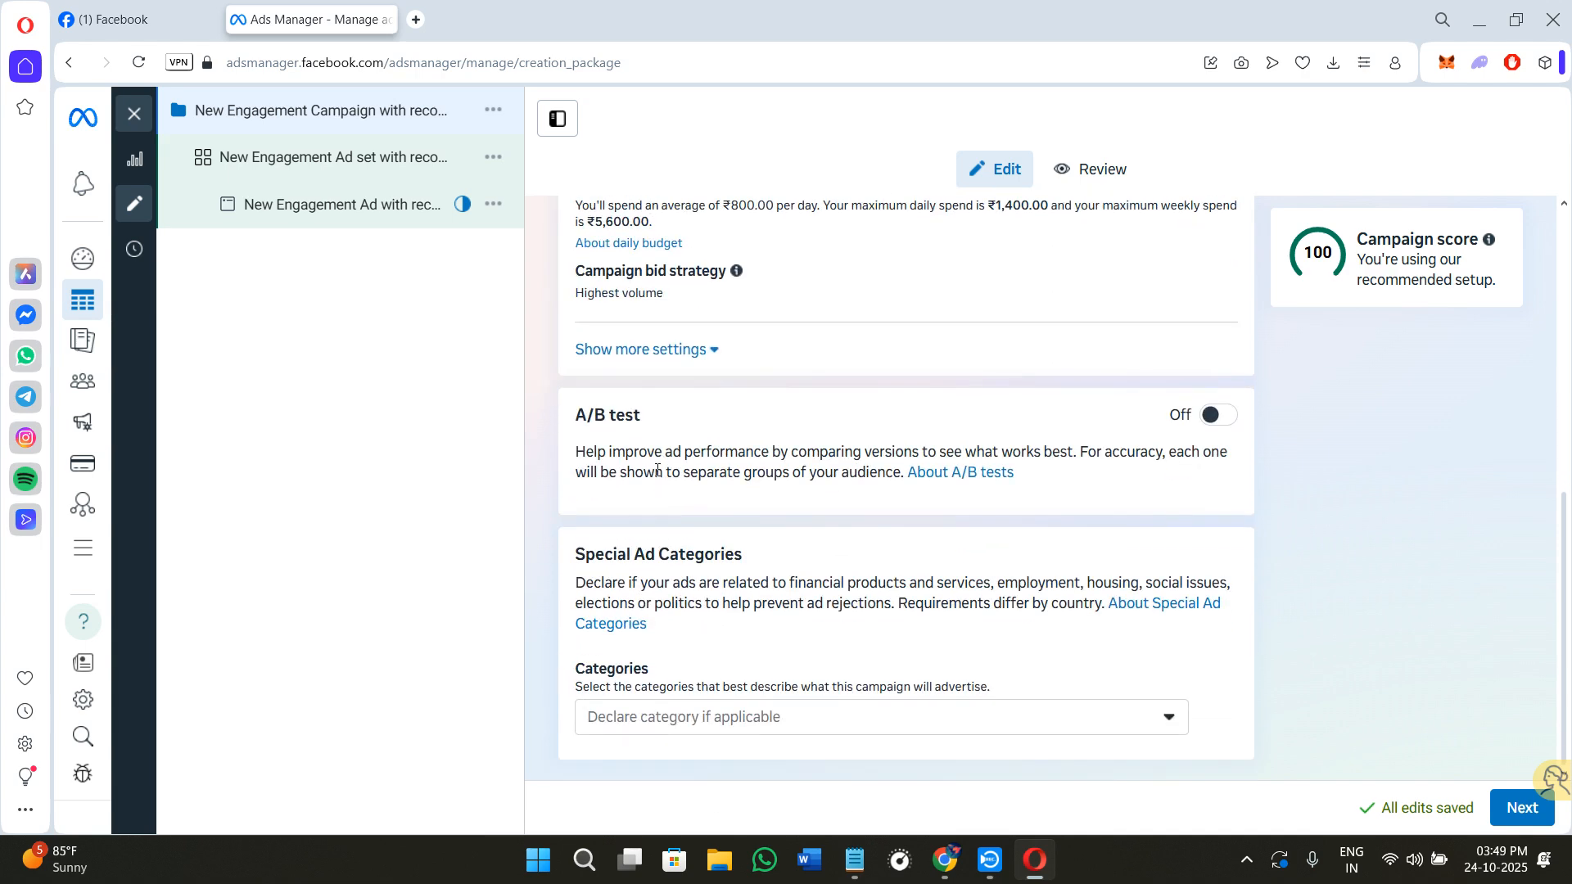
{"action": "left_click", "coordinate": [1212, 417]}
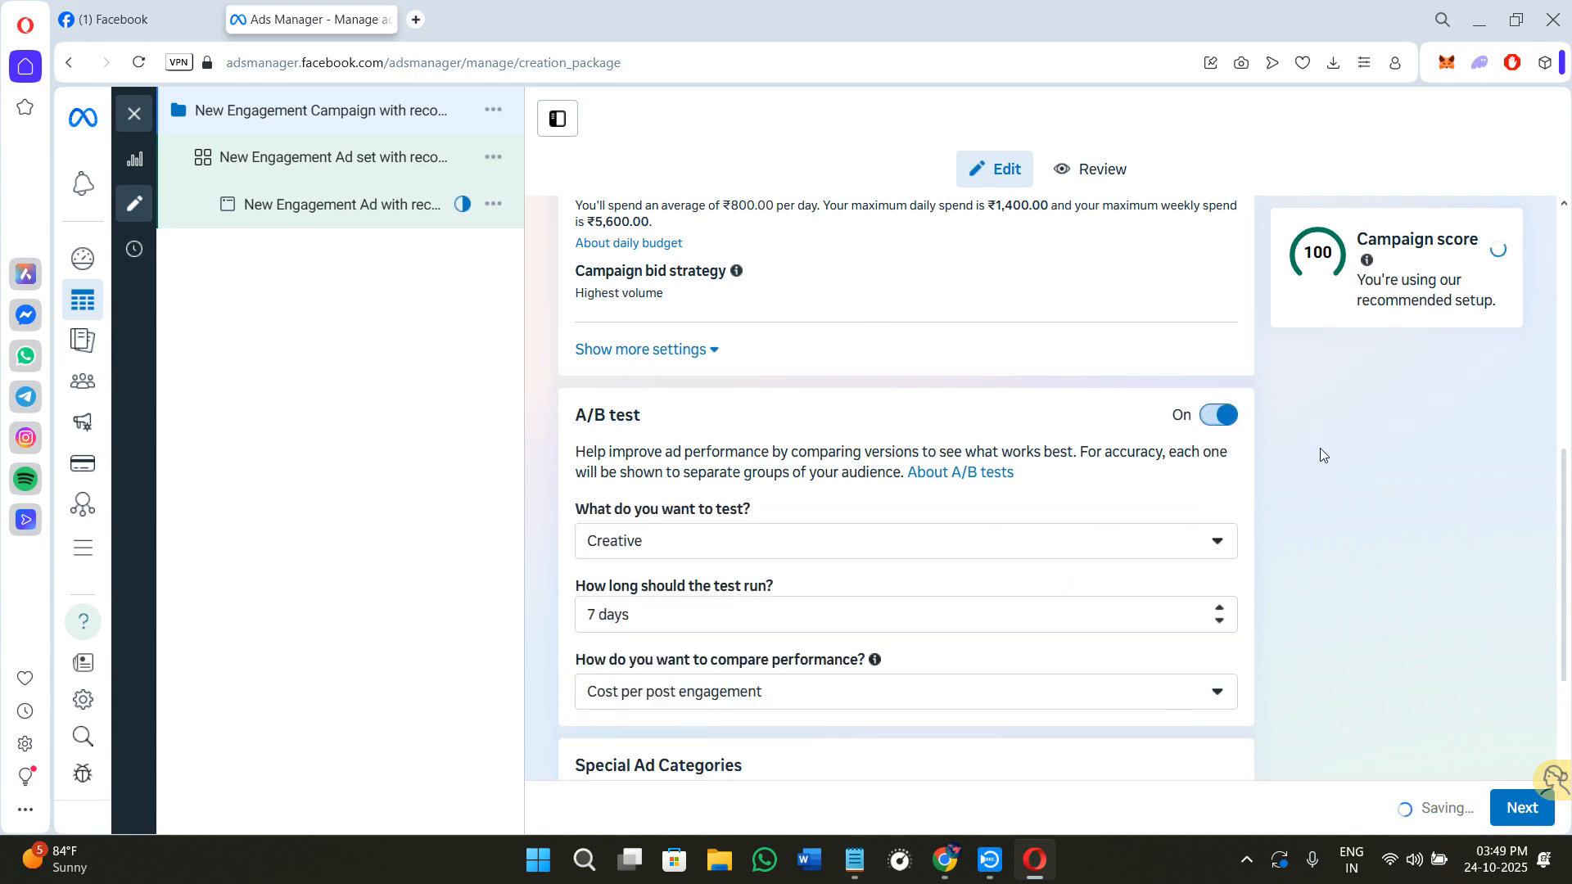
{"action": "scroll", "coordinate": [1321, 459], "scroll_direction": "down", "scroll_amount": 3}
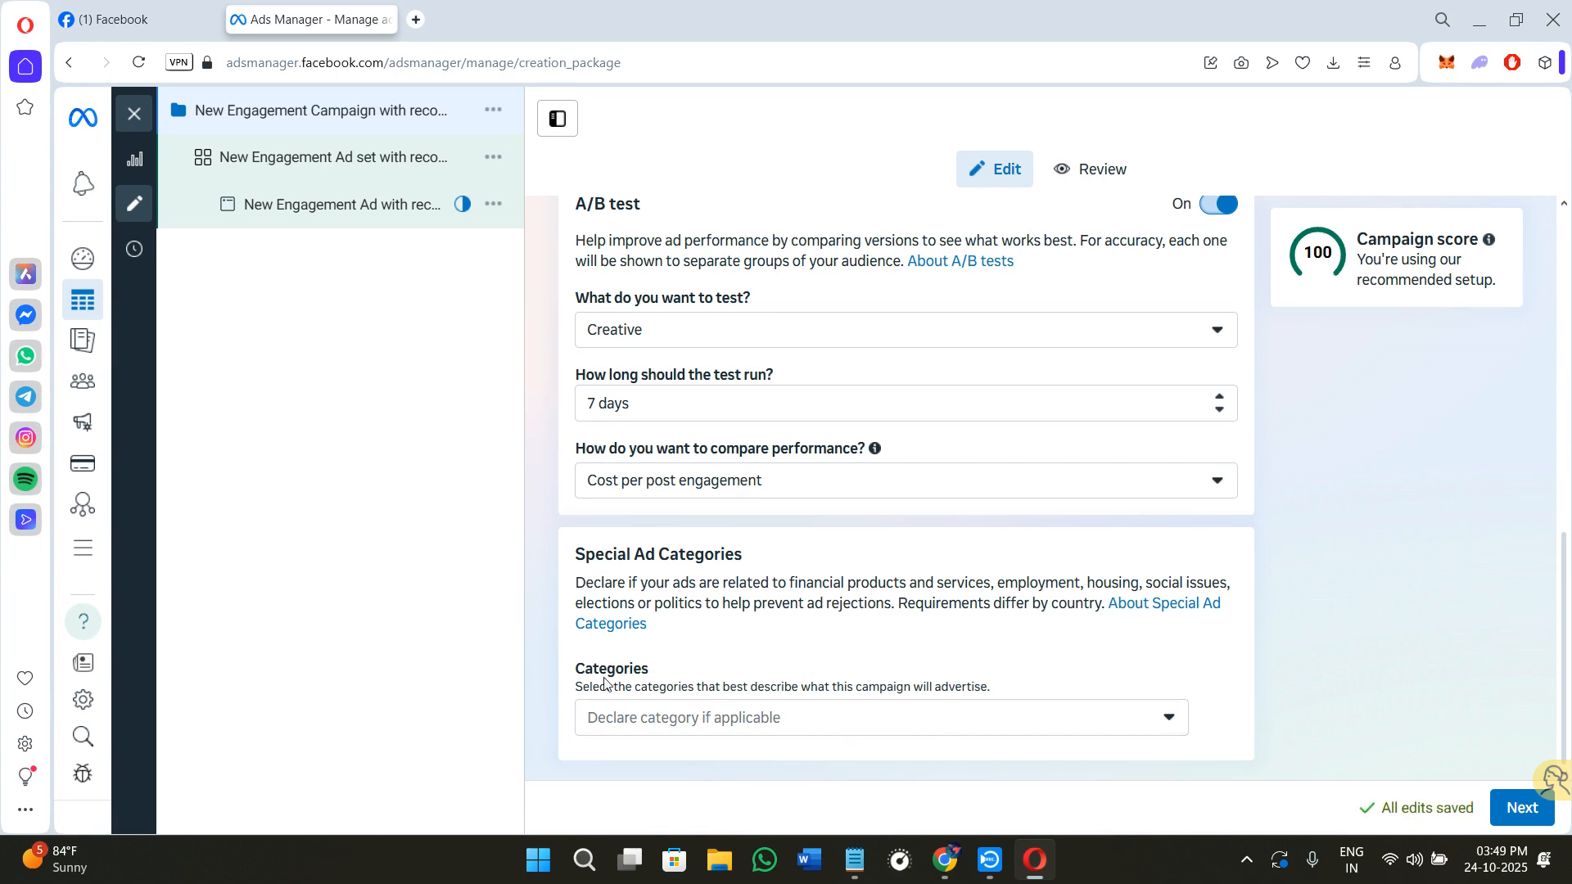
Step: Check the available special ad categories, leave the category undeclared, and continue to the ad set settings
{"action": "left_click_drag", "start_coordinate": [567, 557], "coordinate": [715, 556]}
{"action": "left_click_drag", "start_coordinate": [841, 565], "coordinate": [840, 564]}
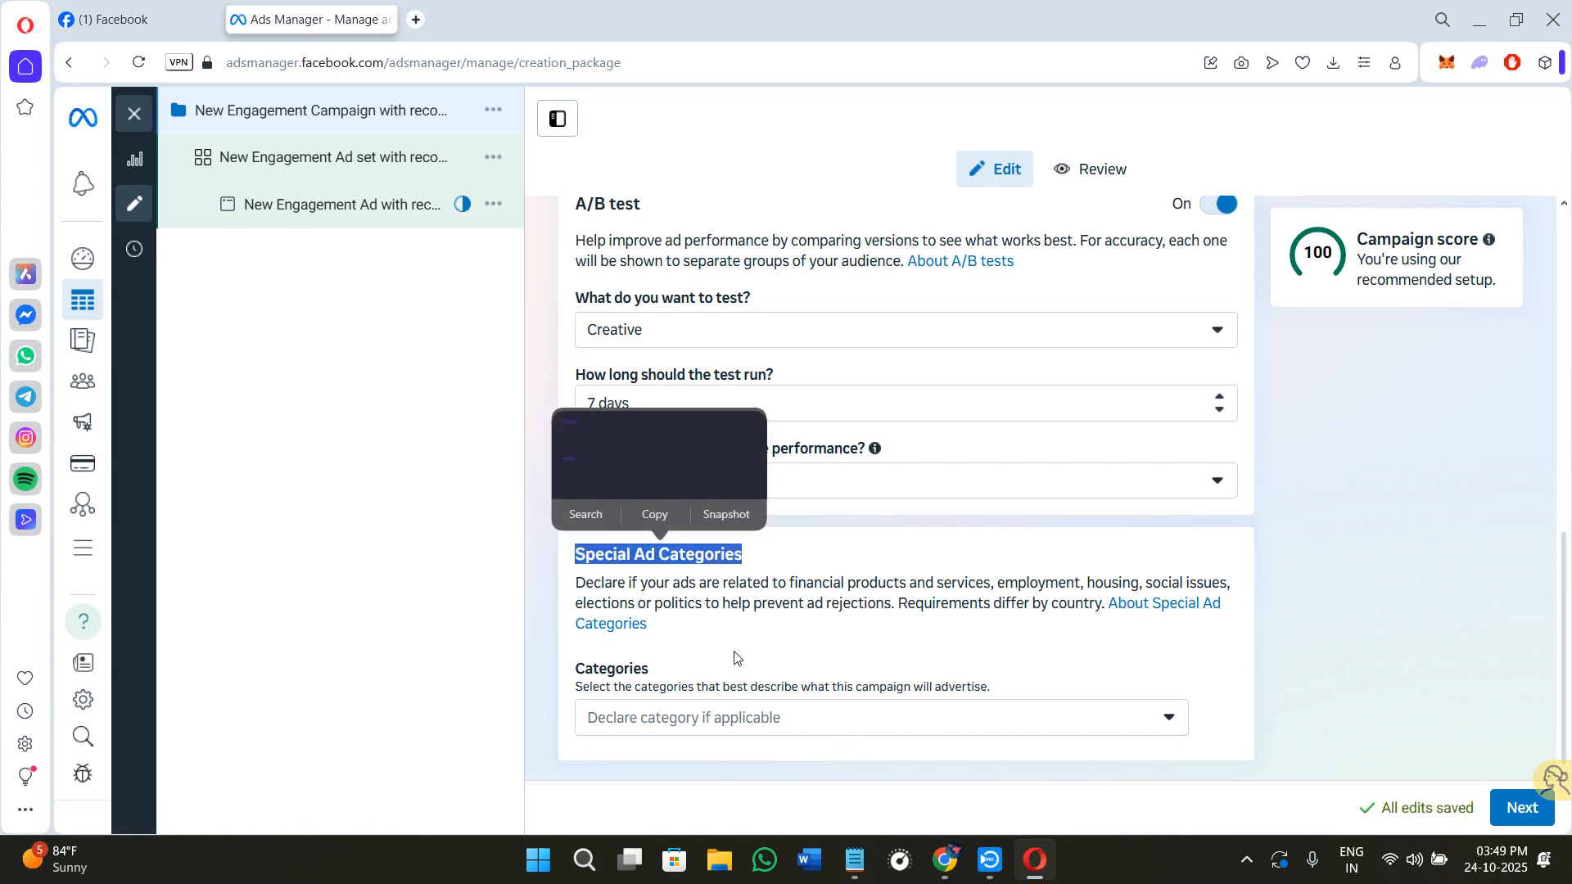
{"action": "left_click", "coordinate": [737, 653]}
{"action": "left_click", "coordinate": [751, 717]}
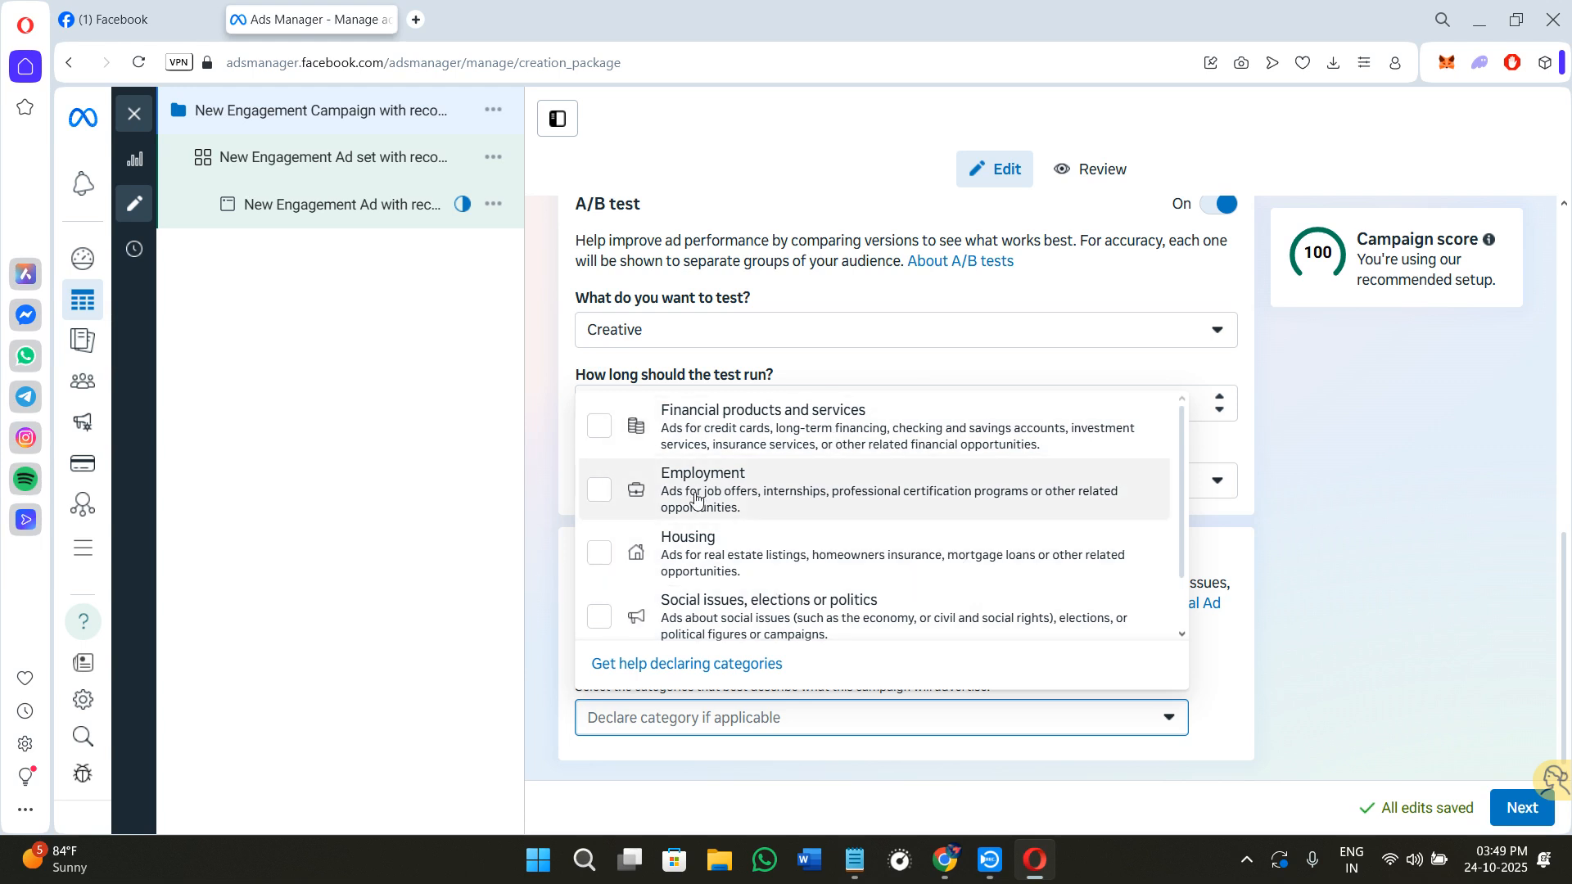
{"action": "left_click", "coordinate": [1369, 737]}
Step: Look over the ad set's message destinations, performance goal, budget and schedule, locations and Advantage+ audience settings
{"action": "scroll", "coordinate": [1463, 626], "scroll_direction": "down", "scroll_amount": 10}
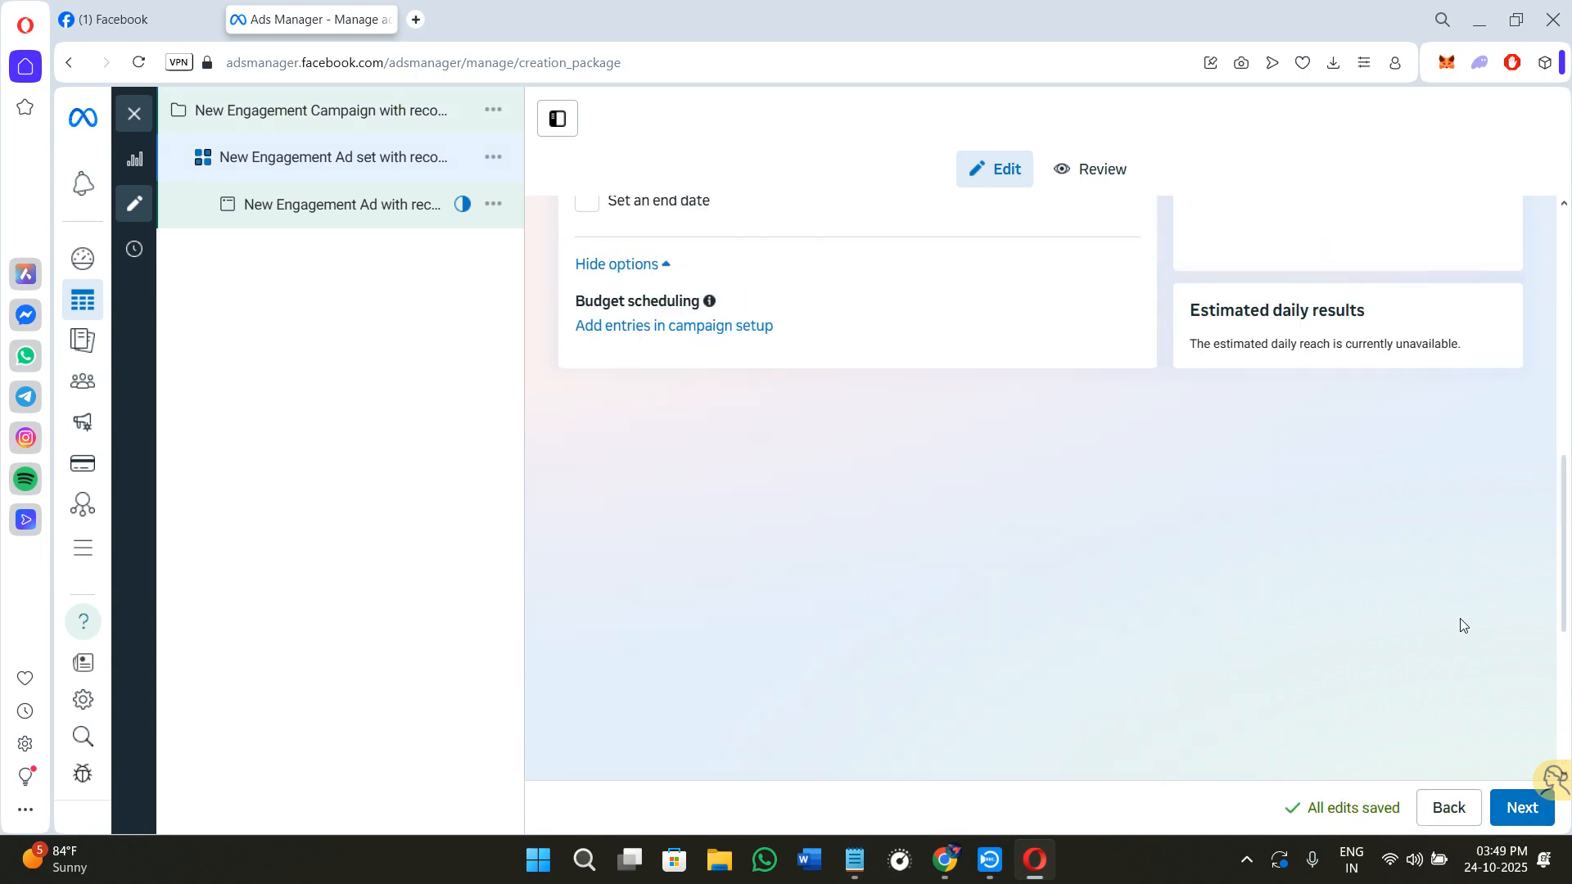
{"action": "scroll", "coordinate": [964, 624], "scroll_direction": "up", "scroll_amount": 5}
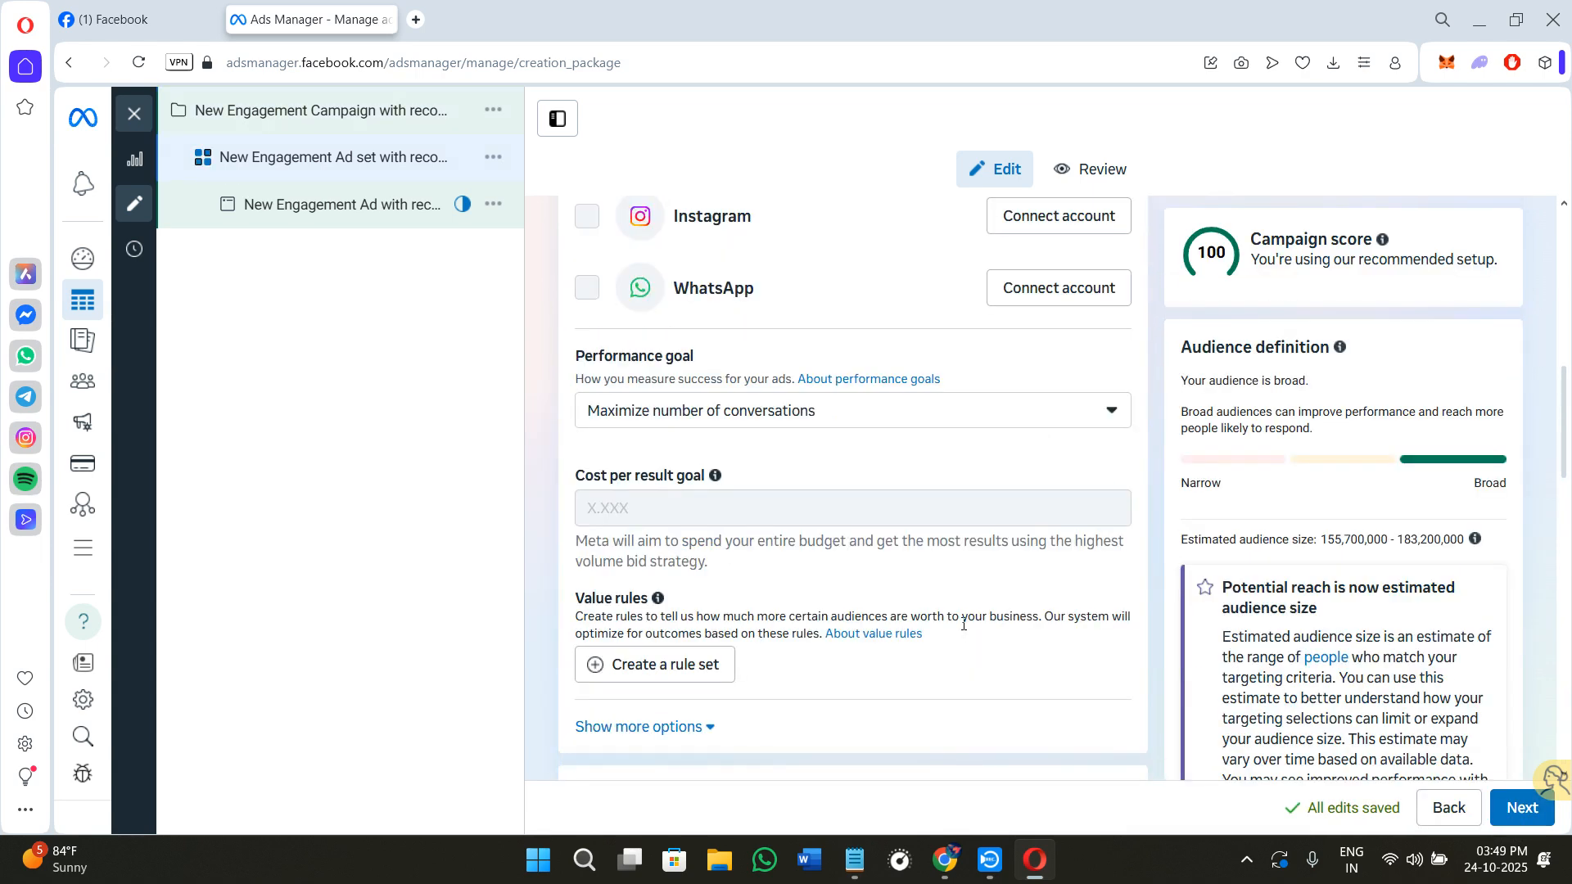
{"action": "scroll", "coordinate": [881, 577], "scroll_direction": "up", "scroll_amount": 4}
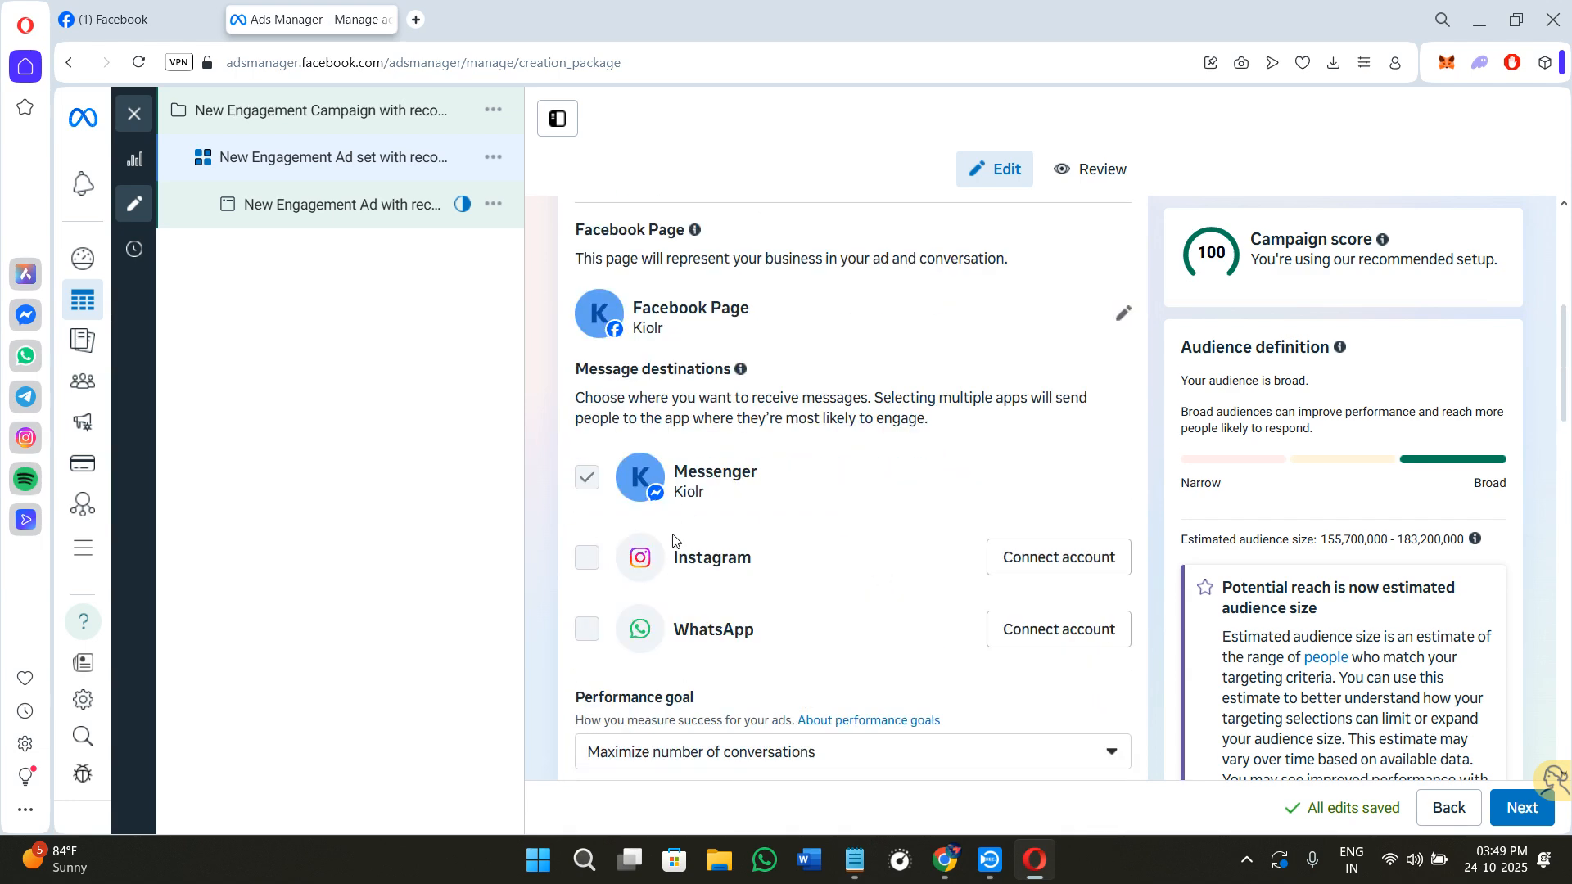
{"action": "scroll", "coordinate": [813, 615], "scroll_direction": "down", "scroll_amount": 4}
{"action": "scroll", "coordinate": [678, 439], "scroll_direction": "up", "scroll_amount": 2}
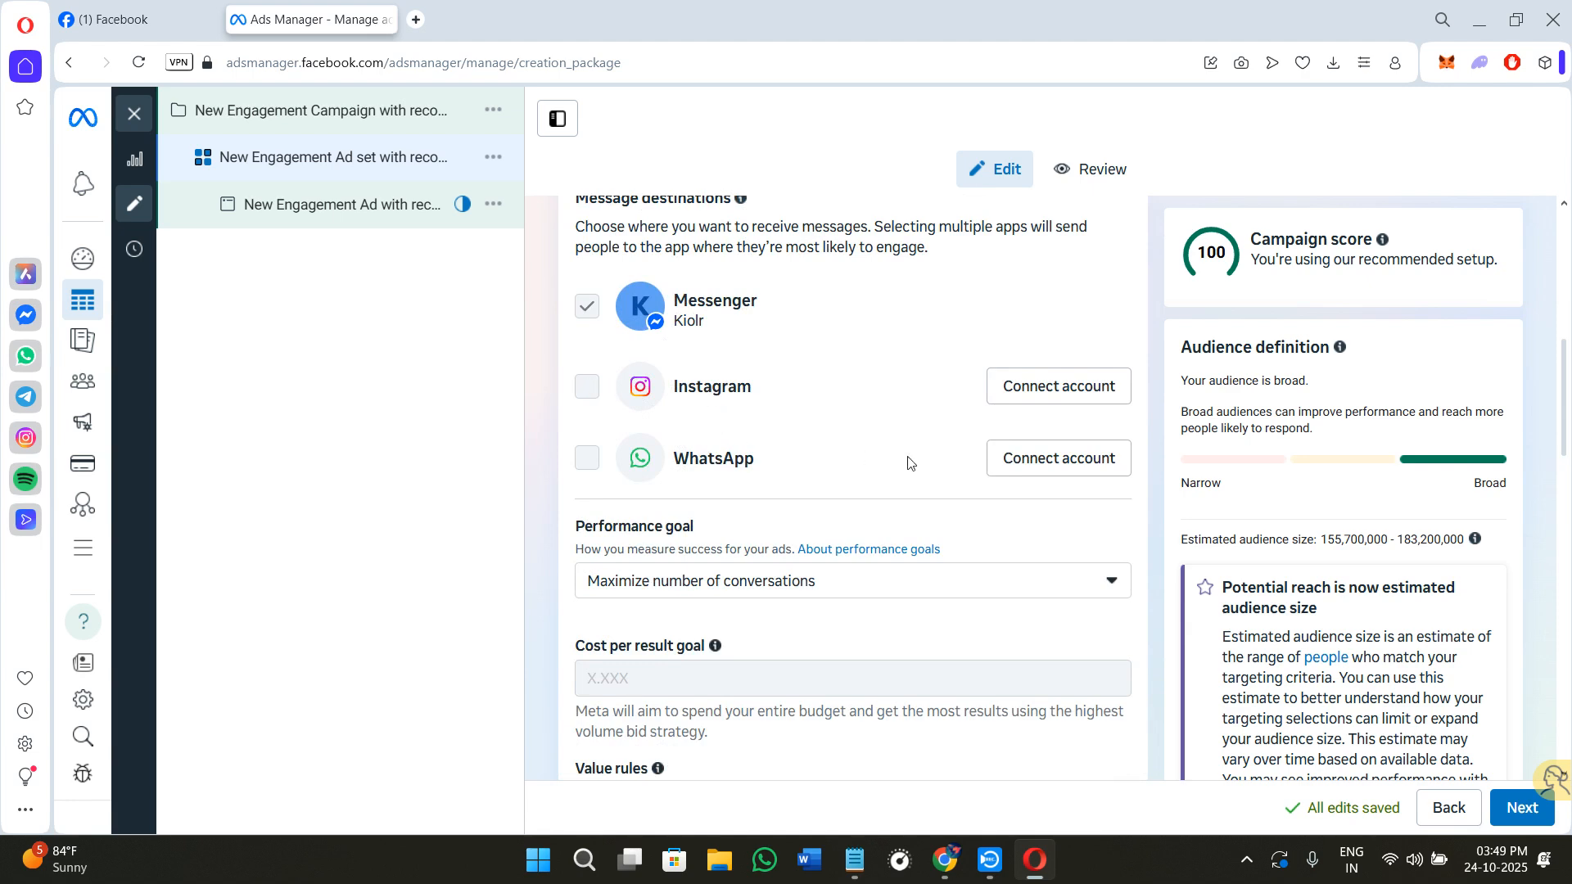
{"action": "scroll", "coordinate": [909, 463], "scroll_direction": "down", "scroll_amount": 4}
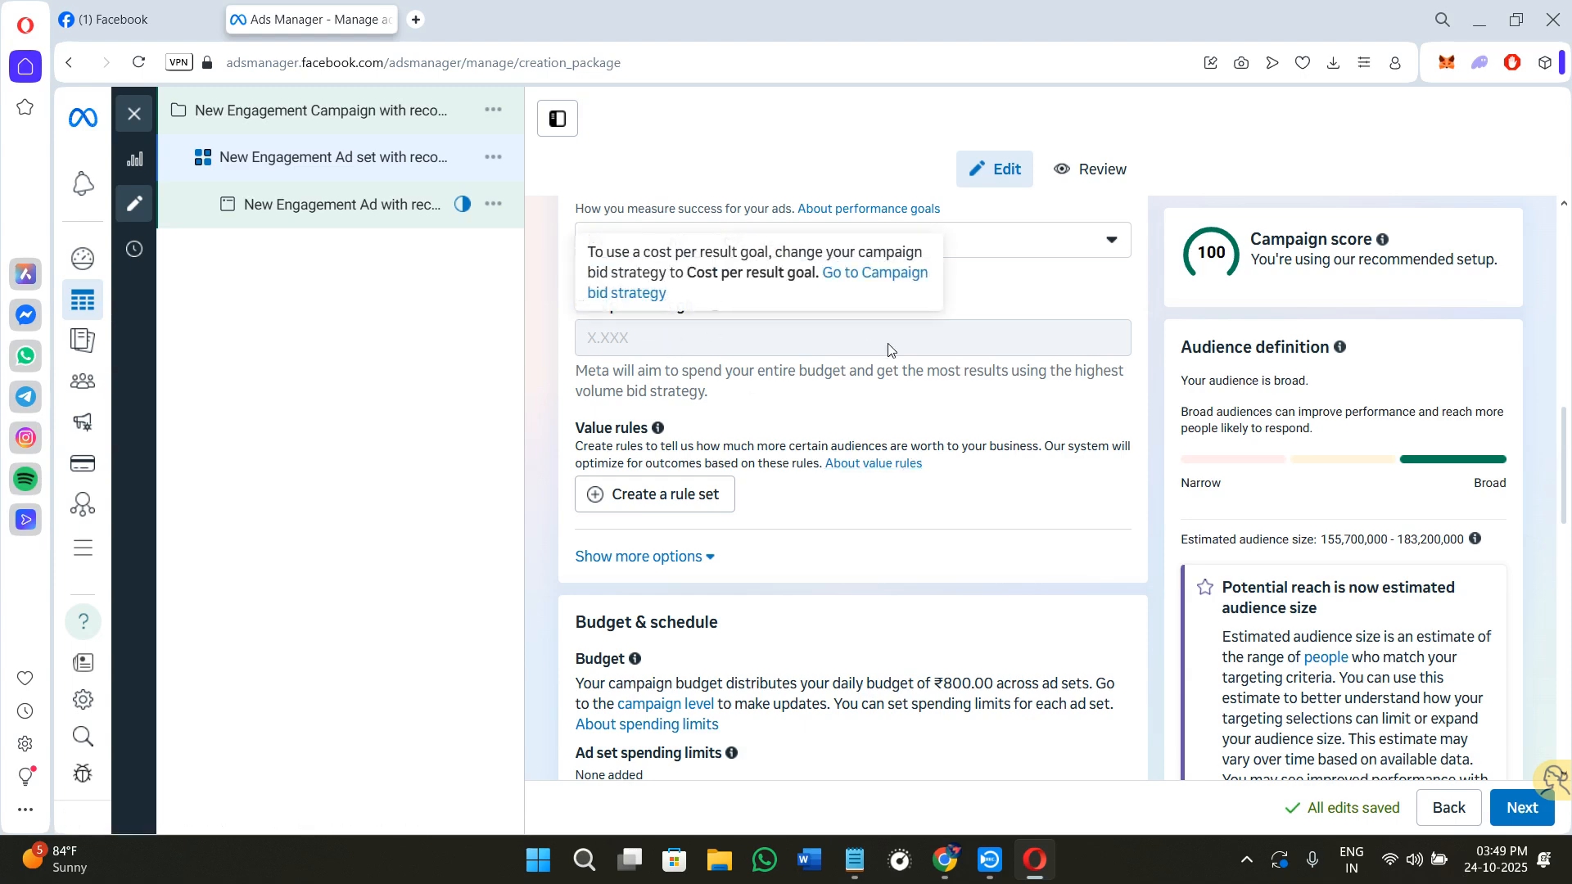
{"action": "scroll", "coordinate": [868, 483], "scroll_direction": "down", "scroll_amount": 4}
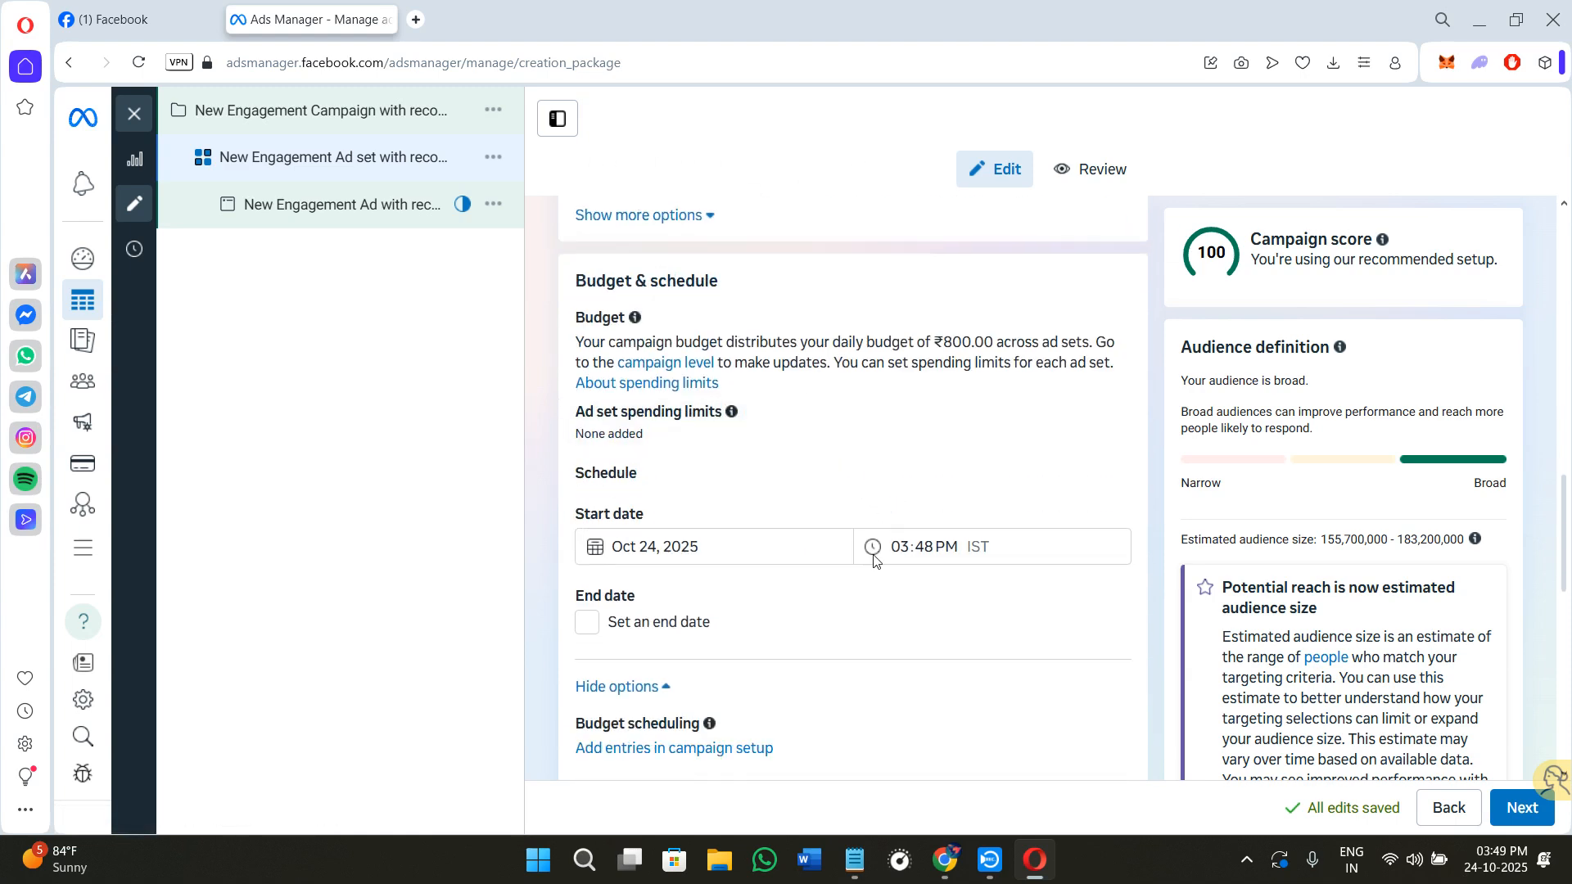
{"action": "scroll", "coordinate": [864, 606], "scroll_direction": "down", "scroll_amount": 8}
{"action": "scroll", "coordinate": [858, 612], "scroll_direction": "down", "scroll_amount": 1}
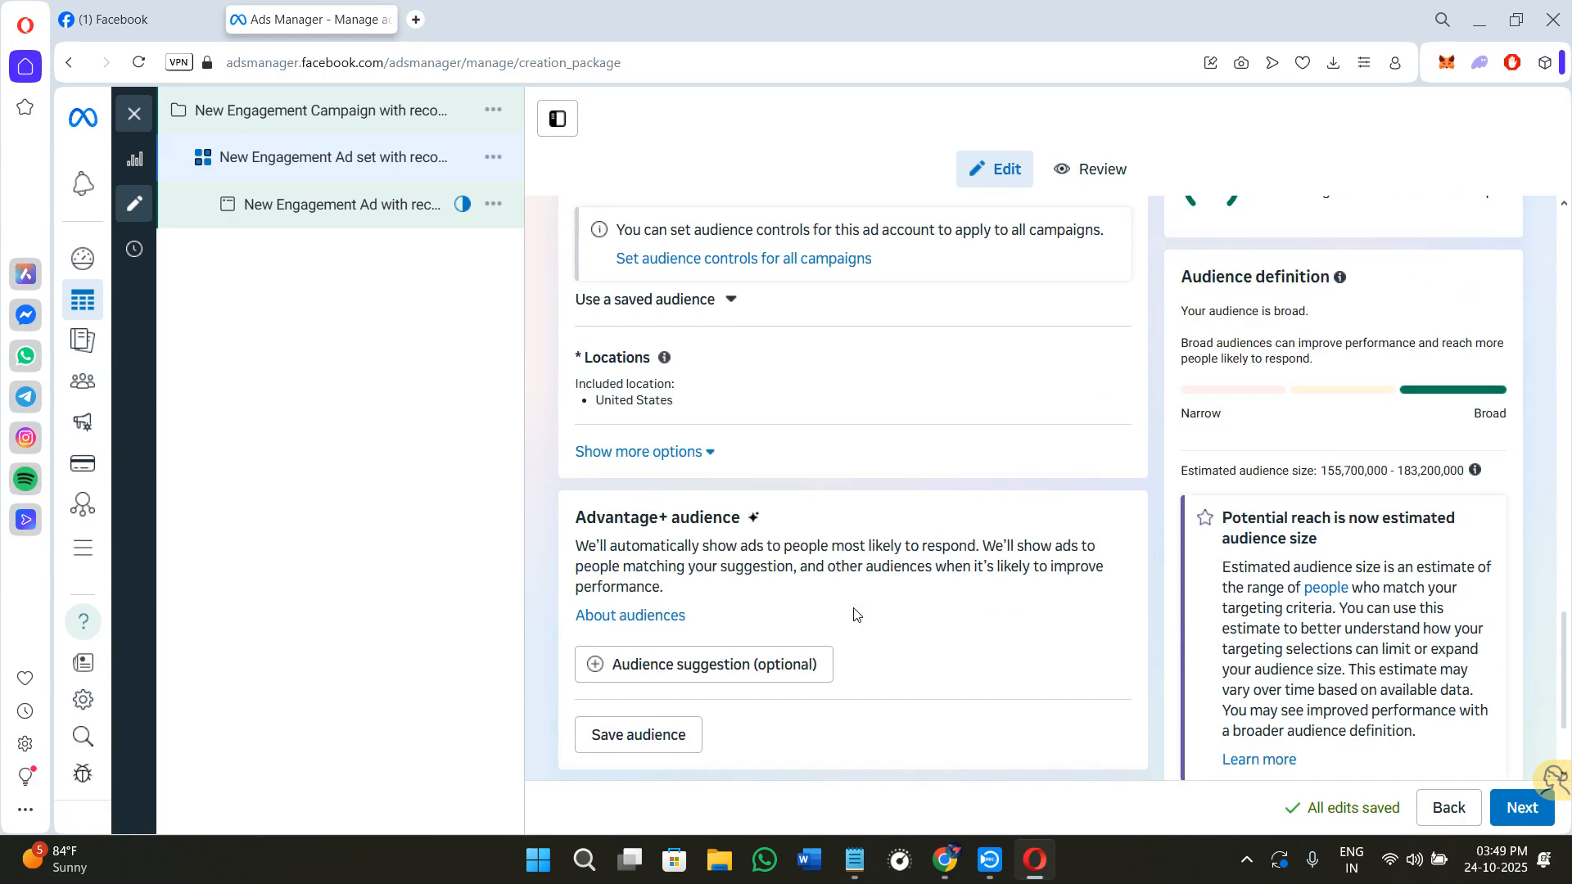
{"action": "scroll", "coordinate": [854, 611], "scroll_direction": "up", "scroll_amount": 1}
{"action": "scroll", "coordinate": [901, 573], "scroll_direction": "down", "scroll_amount": 2}
{"action": "scroll", "coordinate": [928, 535], "scroll_direction": "up", "scroll_amount": 2}
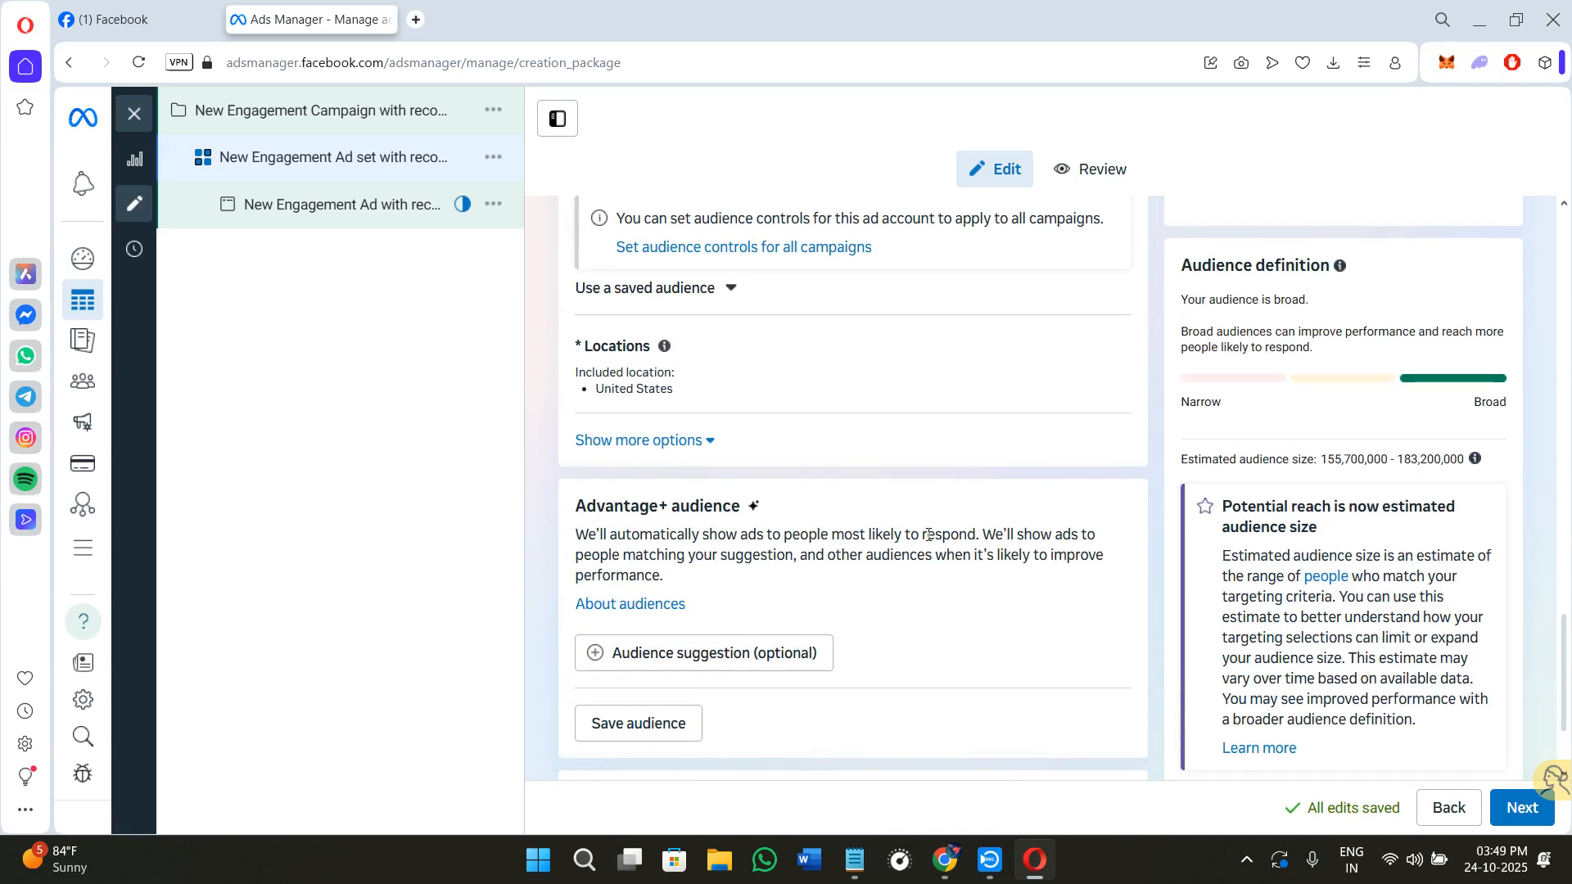
Step: Continue to the ad level and look over its name, identity, ad creative, chat builder and tracking settings
{"action": "left_click", "coordinate": [1516, 813]}
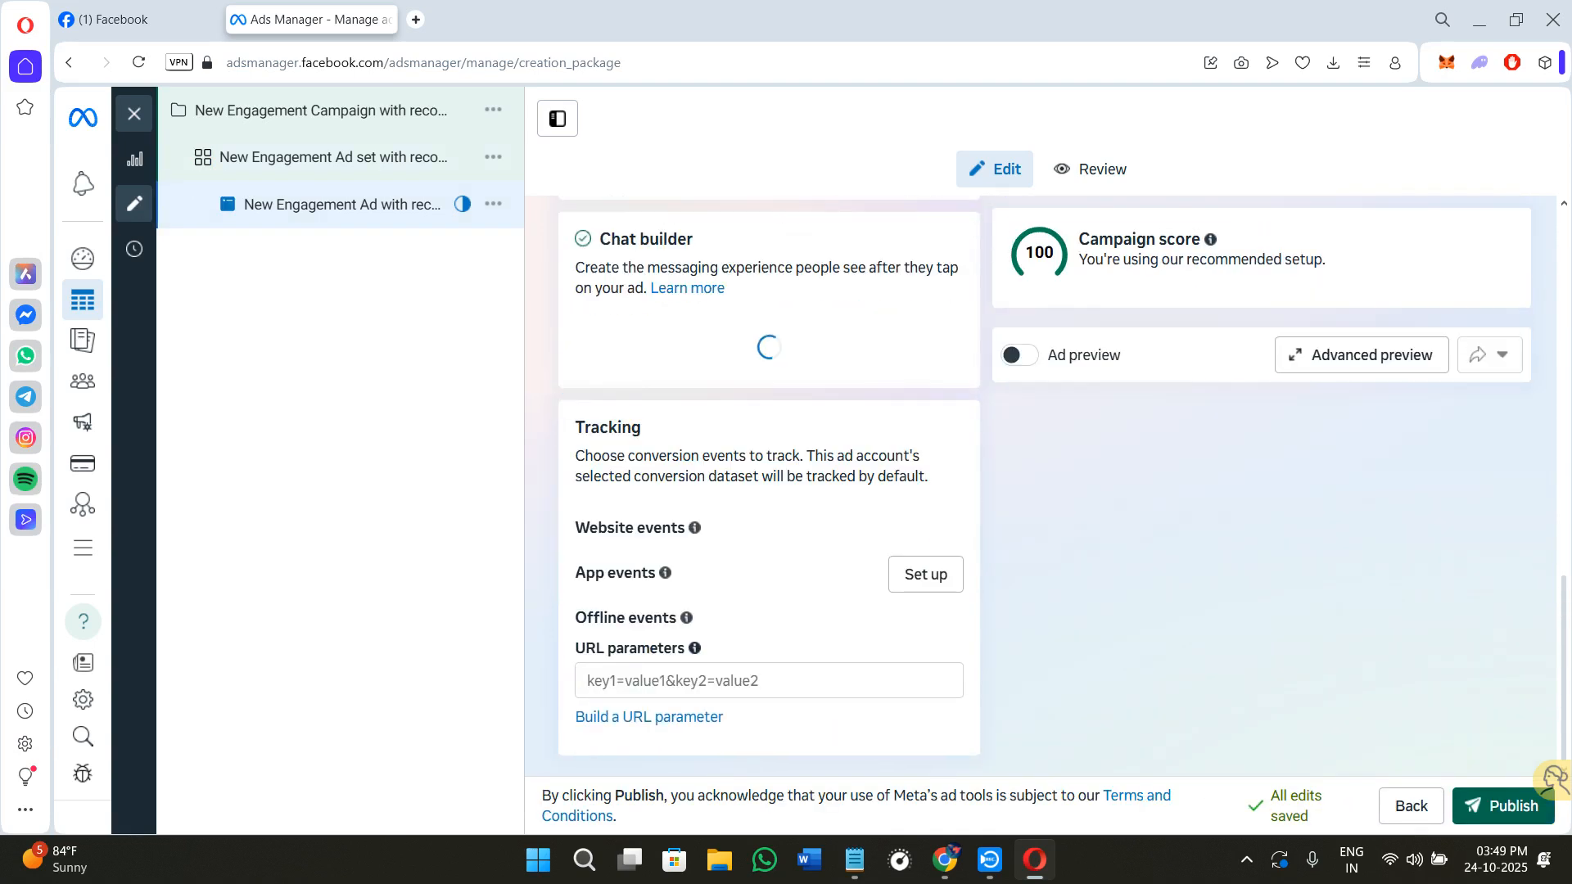
{"action": "scroll", "coordinate": [1023, 626], "scroll_direction": "up", "scroll_amount": 15}
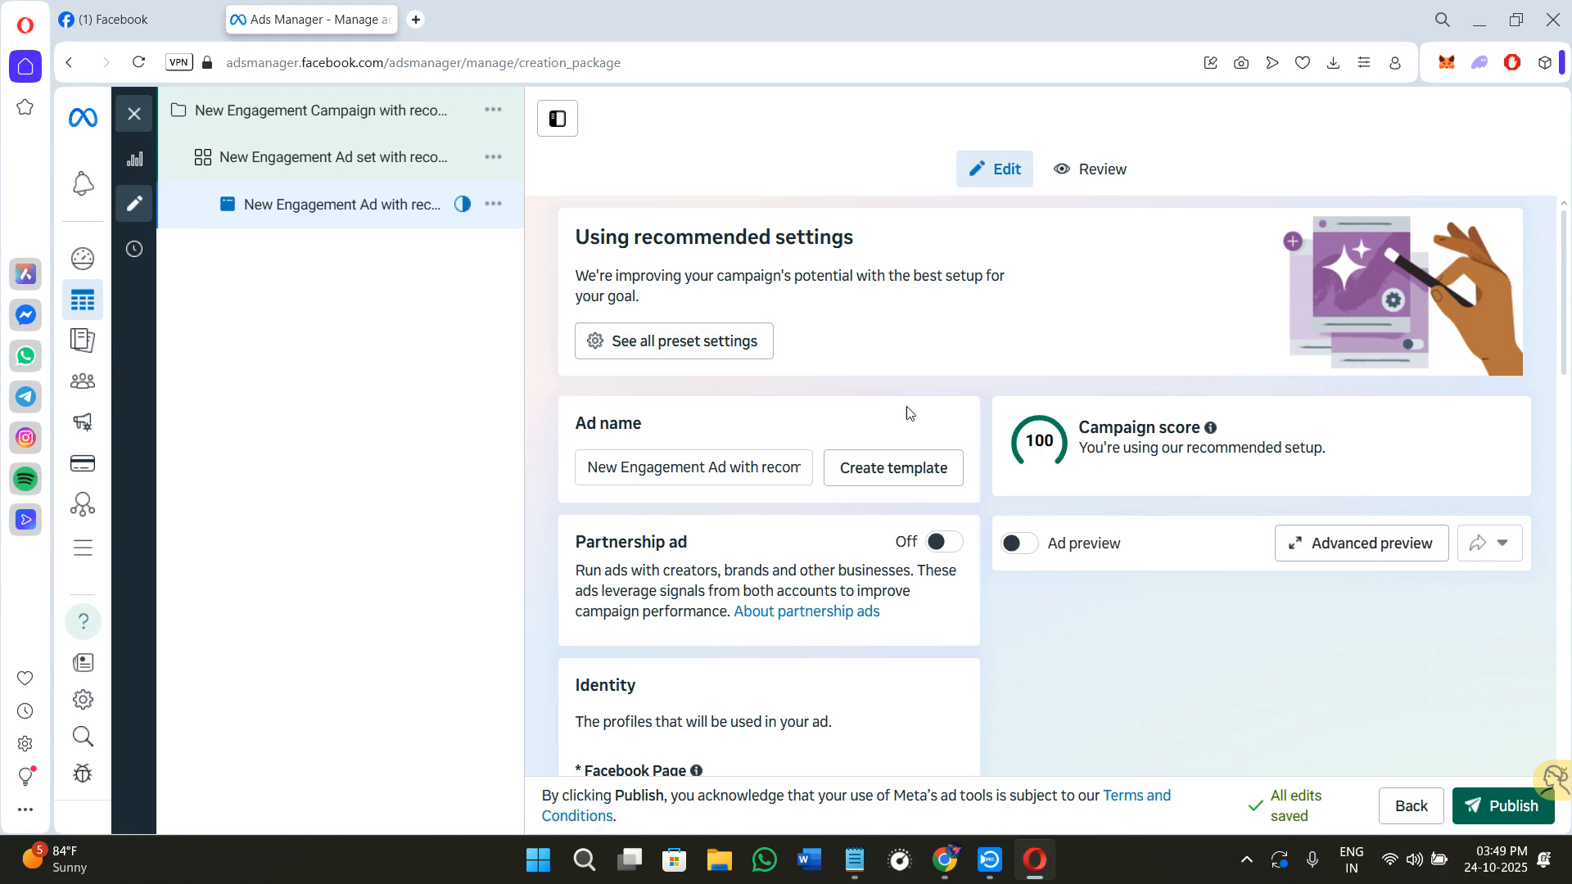
{"action": "scroll", "coordinate": [1099, 649], "scroll_direction": "down", "scroll_amount": 6}
{"action": "scroll", "coordinate": [1101, 657], "scroll_direction": "down", "scroll_amount": 9}
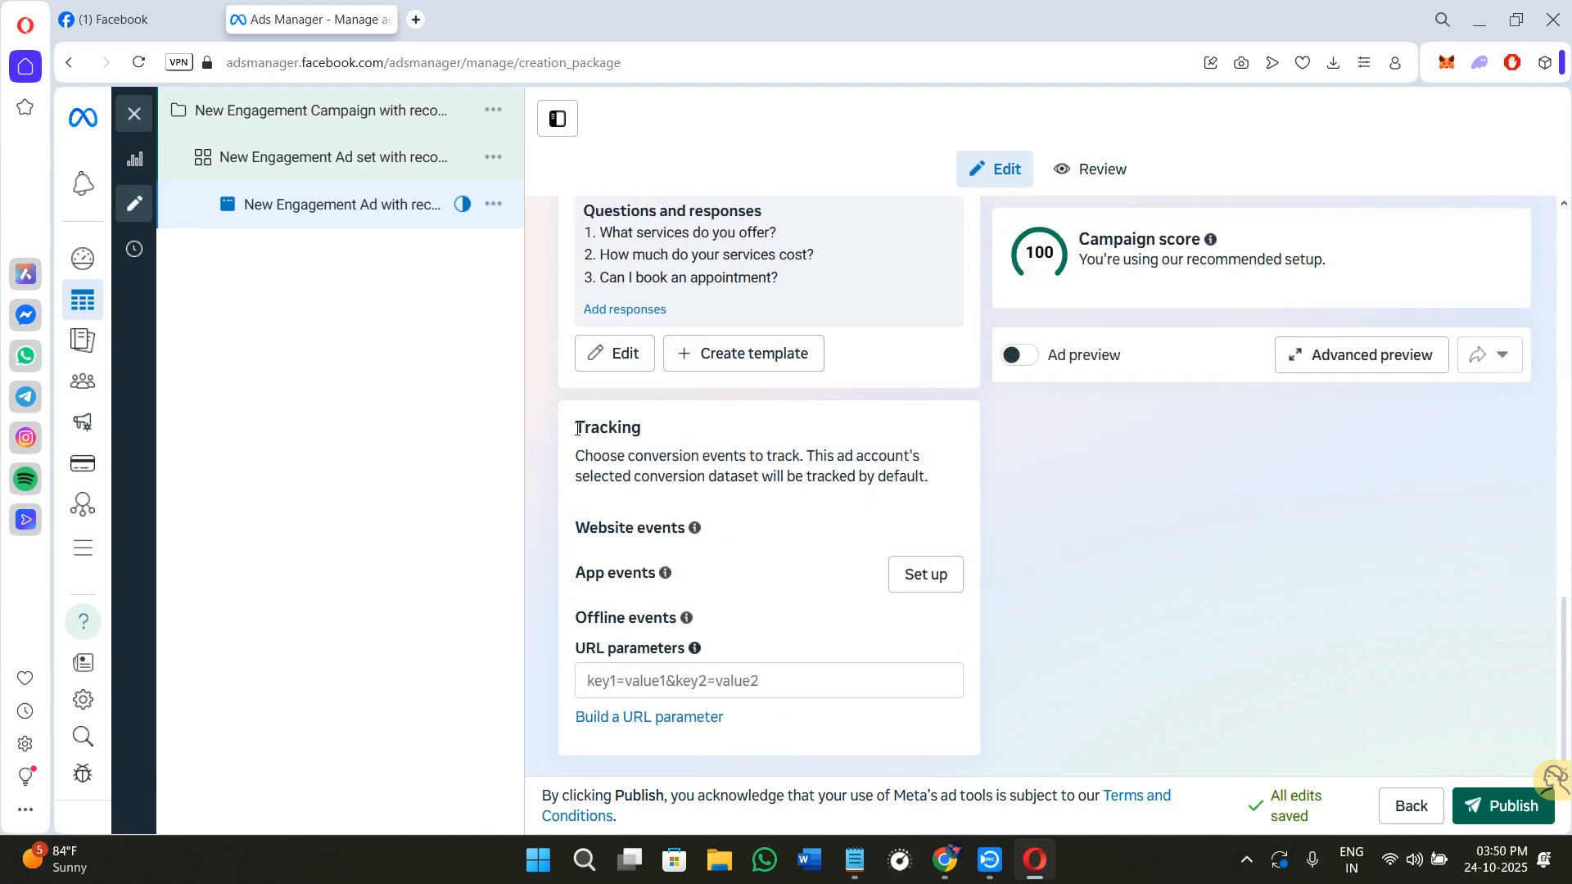
{"action": "left_click_drag", "start_coordinate": [570, 432], "coordinate": [737, 434]}
{"action": "scroll", "coordinate": [749, 442], "scroll_direction": "up", "scroll_amount": 4}
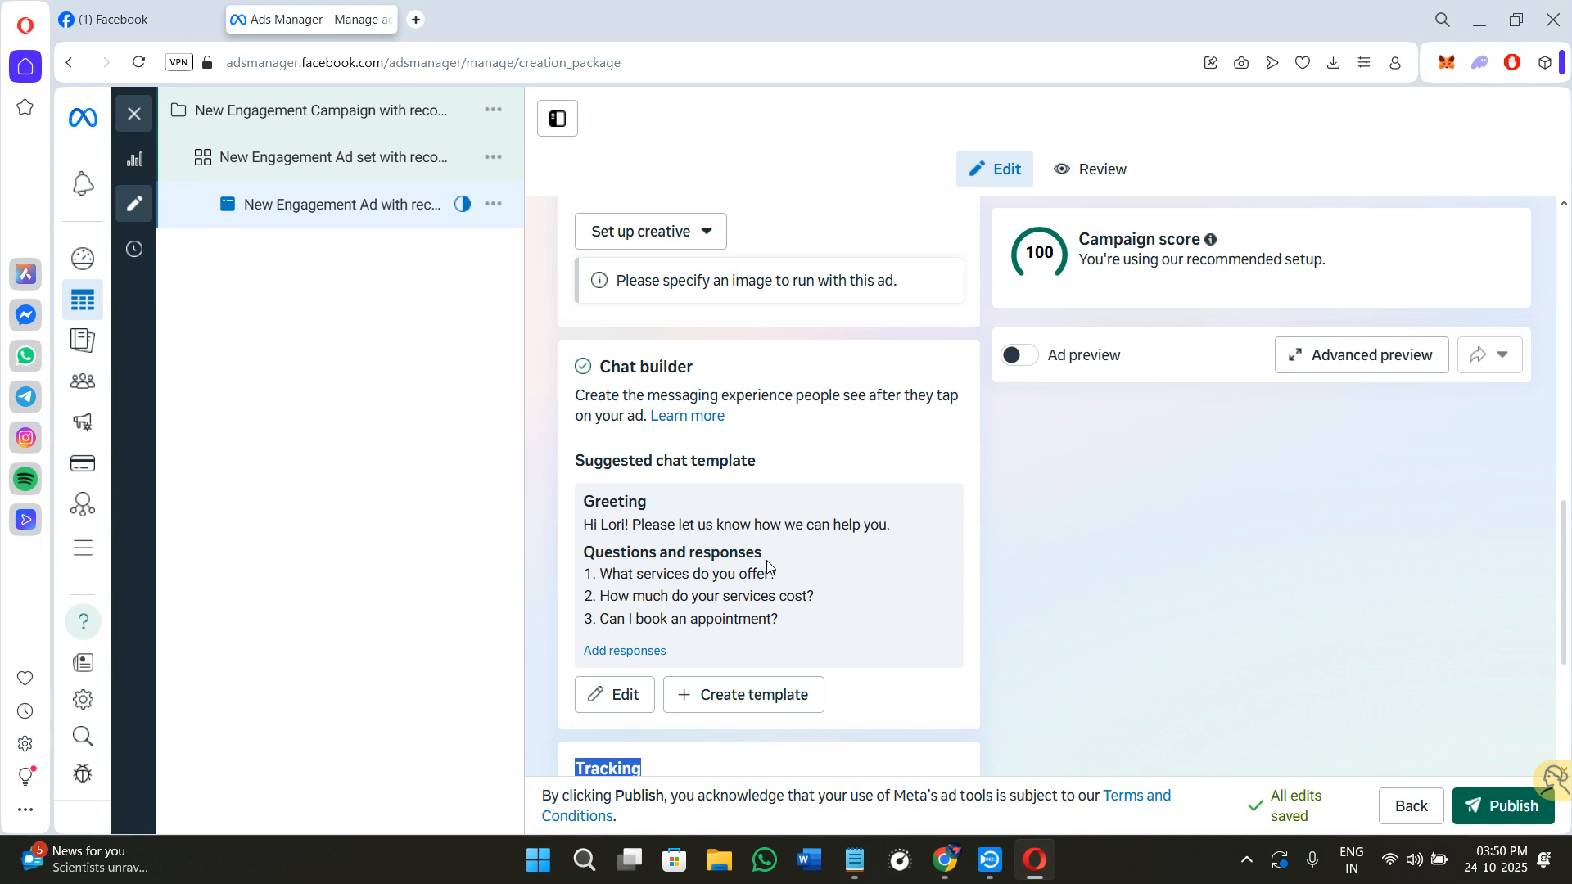
{"action": "scroll", "coordinate": [754, 366], "scroll_direction": "up", "scroll_amount": 2}
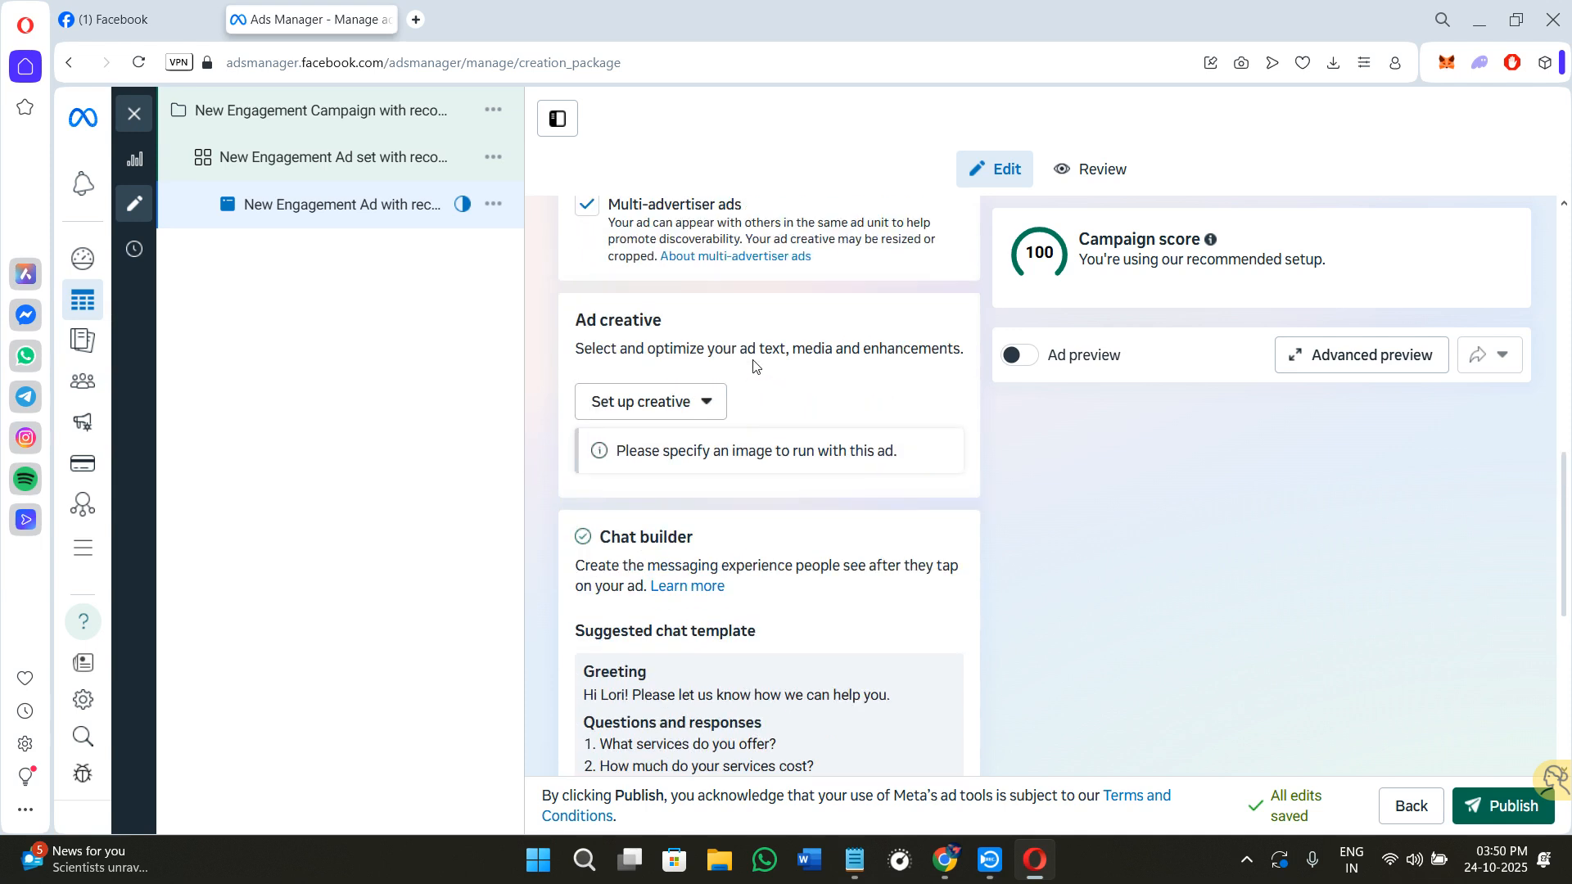